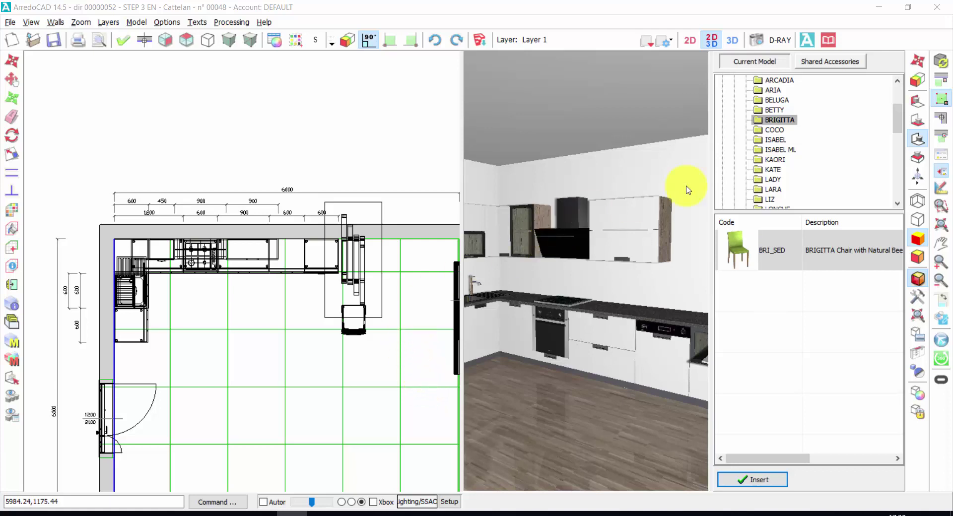
Close the model library panel to widen the 3D view and activate the wall elevation tool.
{"action": "left_click", "coordinate": [941, 173]}
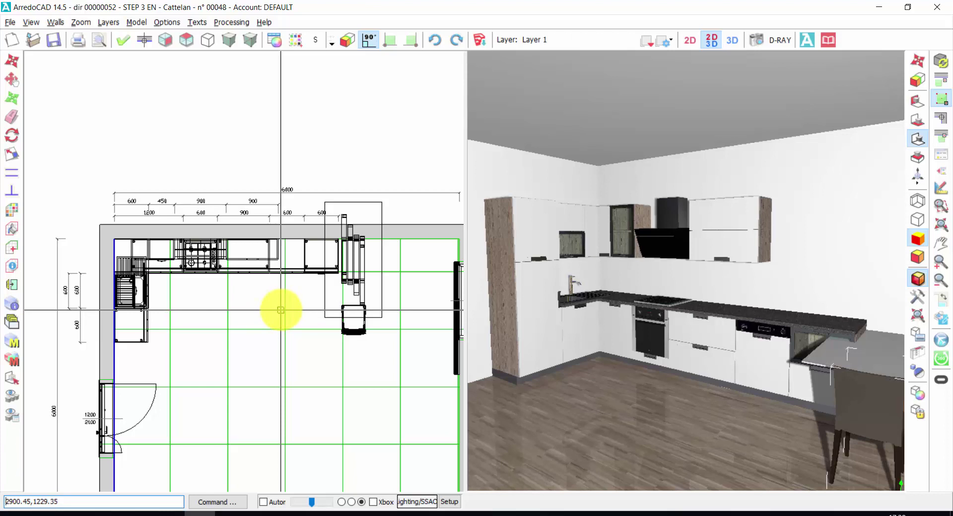
{"action": "left_click", "coordinate": [144, 40]}
Delete the 450 glass-door wall unit from the top wall's elevation, then return to the floor plan.
{"action": "left_click", "coordinate": [279, 240]}
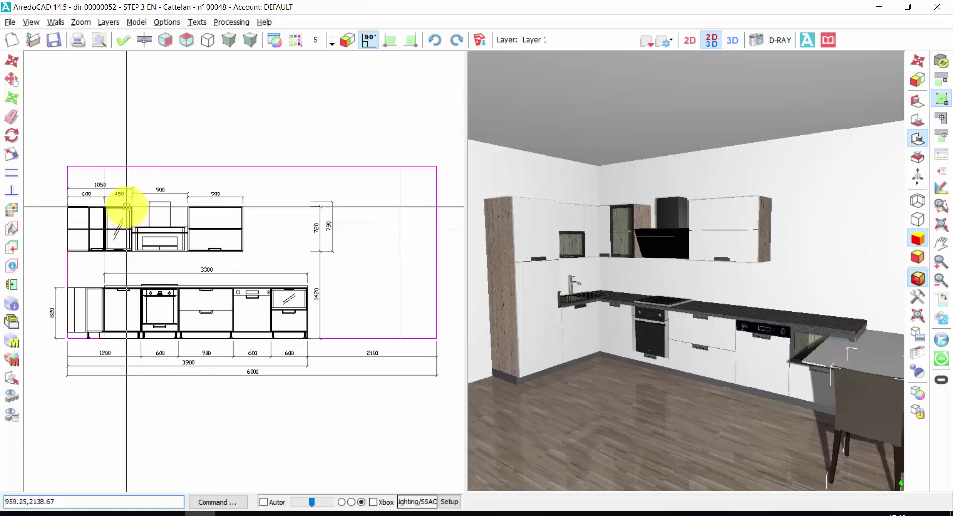
{"action": "left_click", "coordinate": [121, 224]}
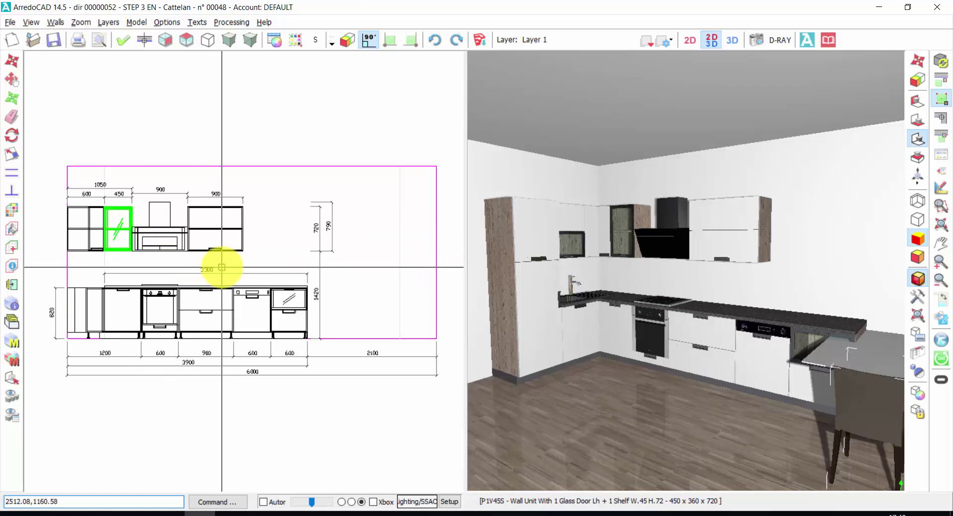
{"action": "key", "text": "Delete"}
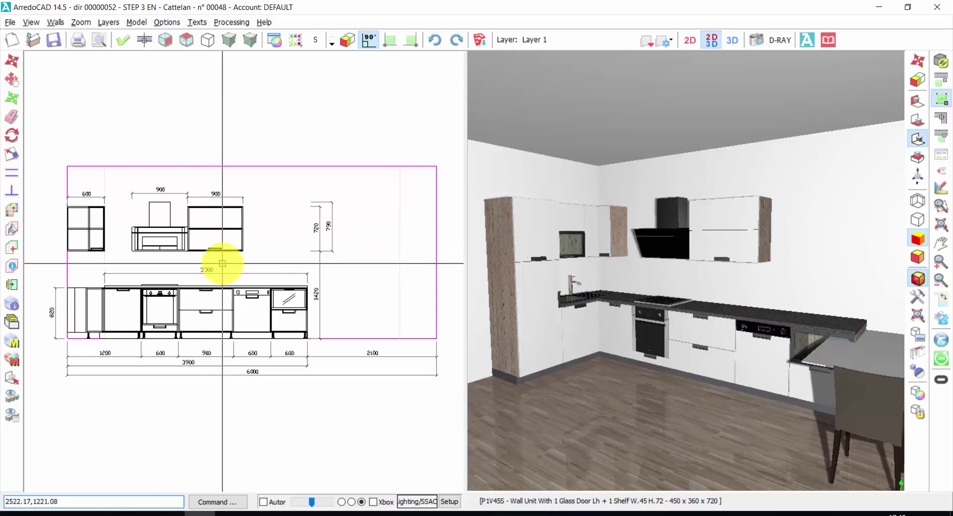
{"action": "left_click", "coordinate": [186, 40]}
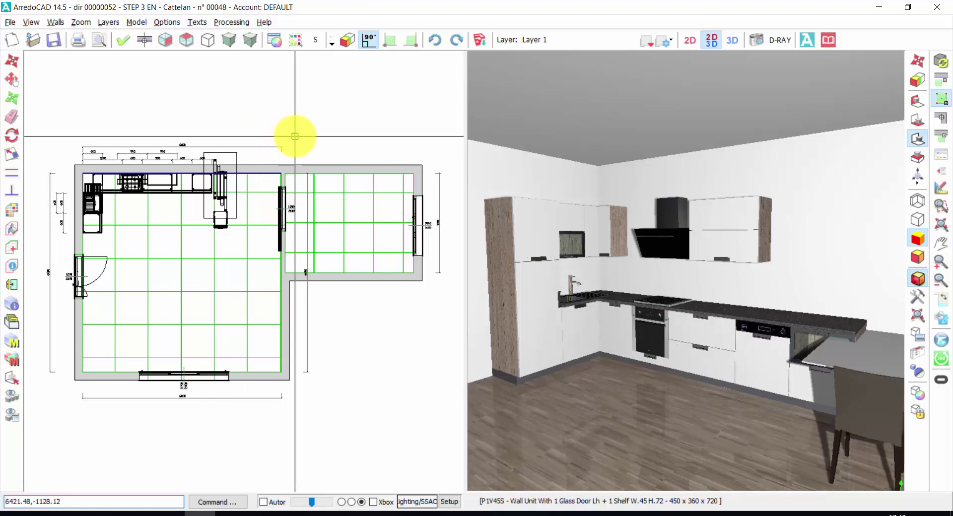
{"action": "right_click", "coordinate": [297, 143]}
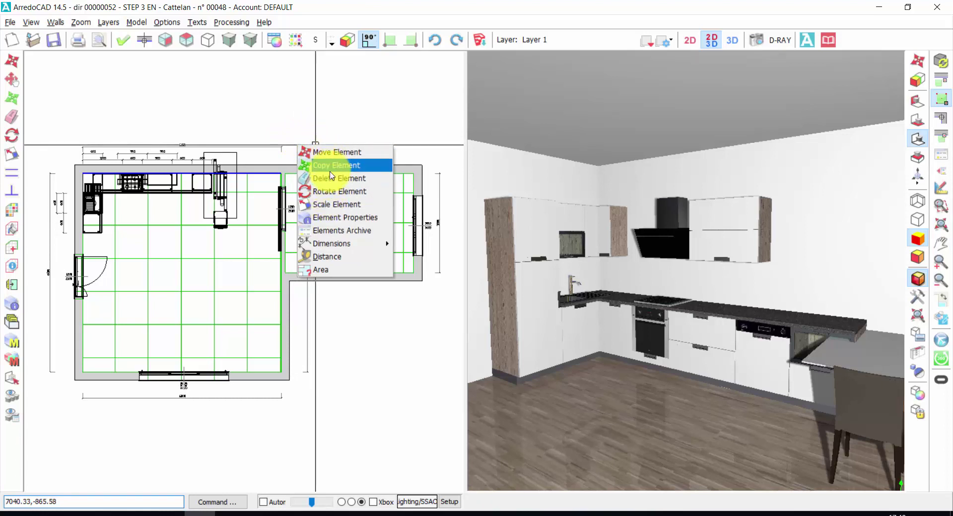
{"action": "left_click", "coordinate": [288, 119]}
{"action": "left_click", "coordinate": [266, 139]}
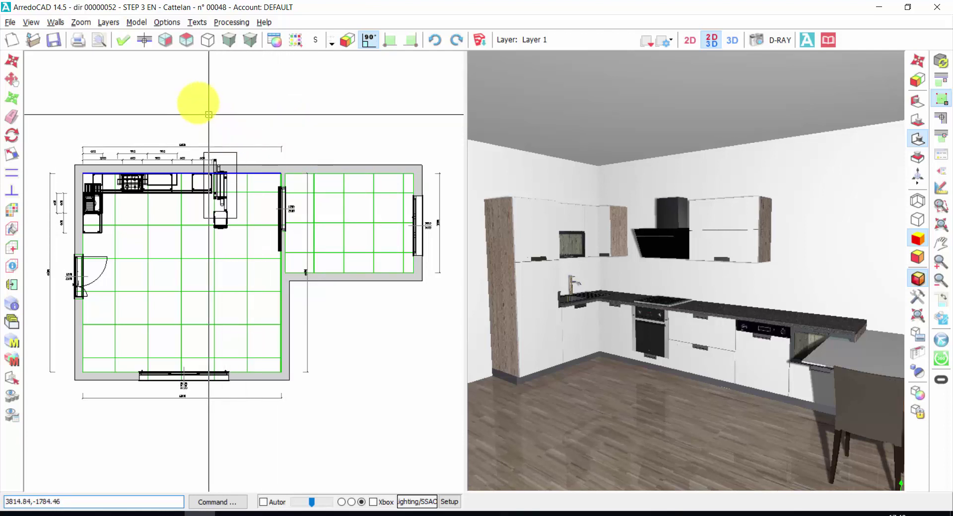
In front elevation, start Scale Element on the 900 wall cabinet beside the hood.
{"action": "left_click", "coordinate": [164, 44]}
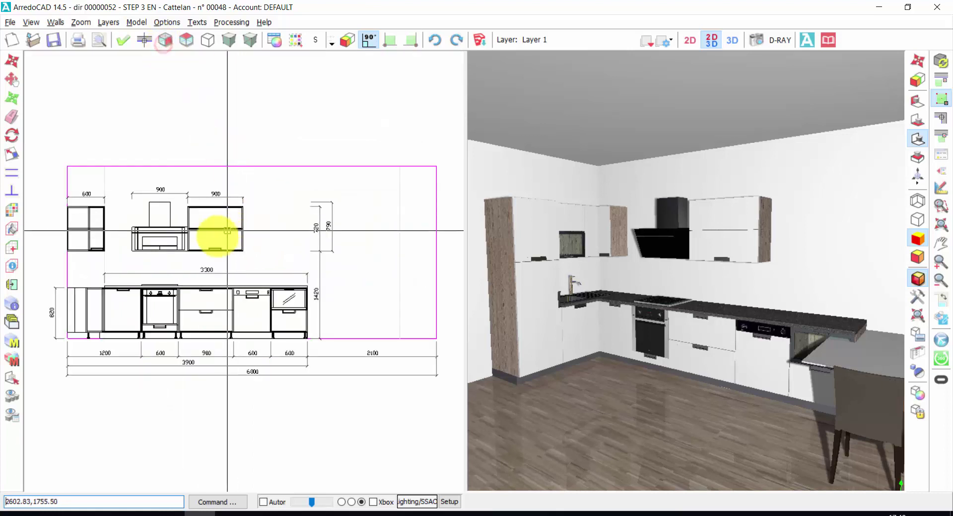
{"action": "scroll", "coordinate": [216, 282], "scroll_direction": "up", "scroll_amount": 5}
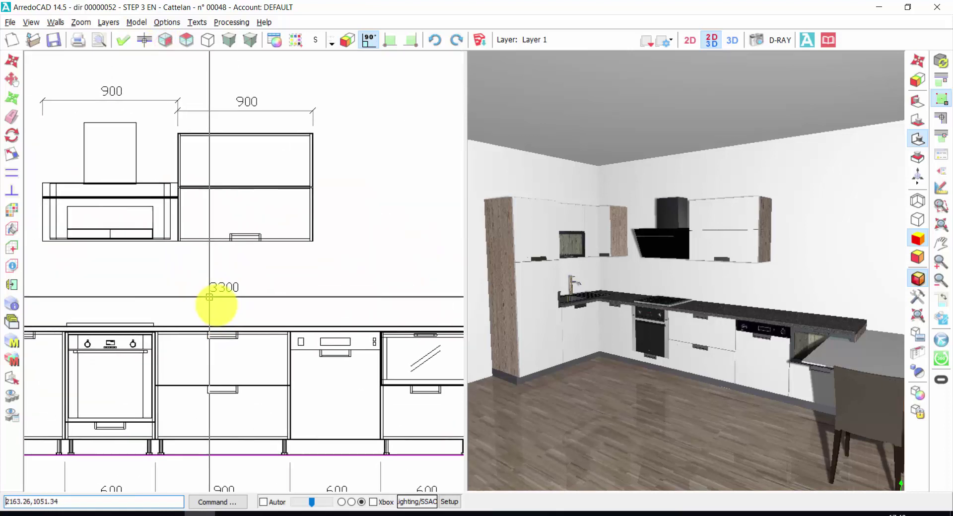
{"action": "right_click", "coordinate": [353, 197]}
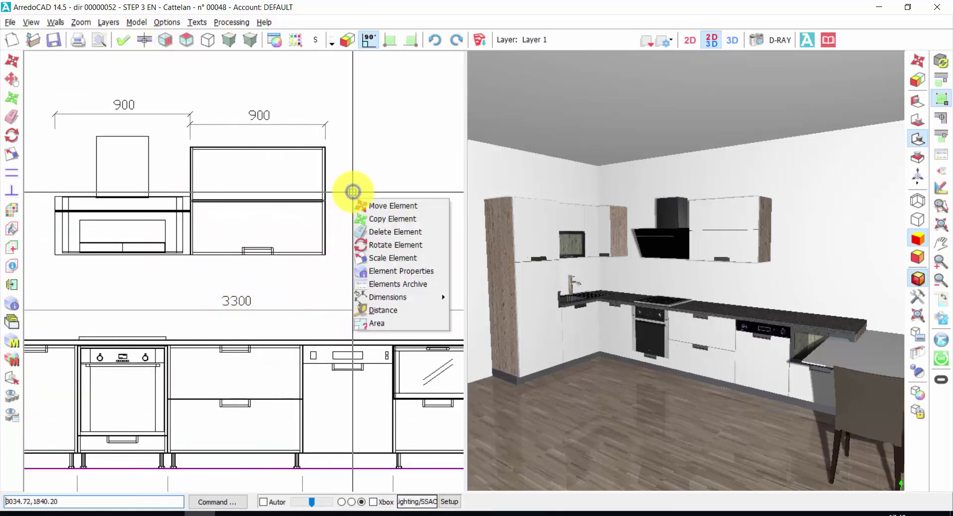
{"action": "left_click", "coordinate": [383, 259]}
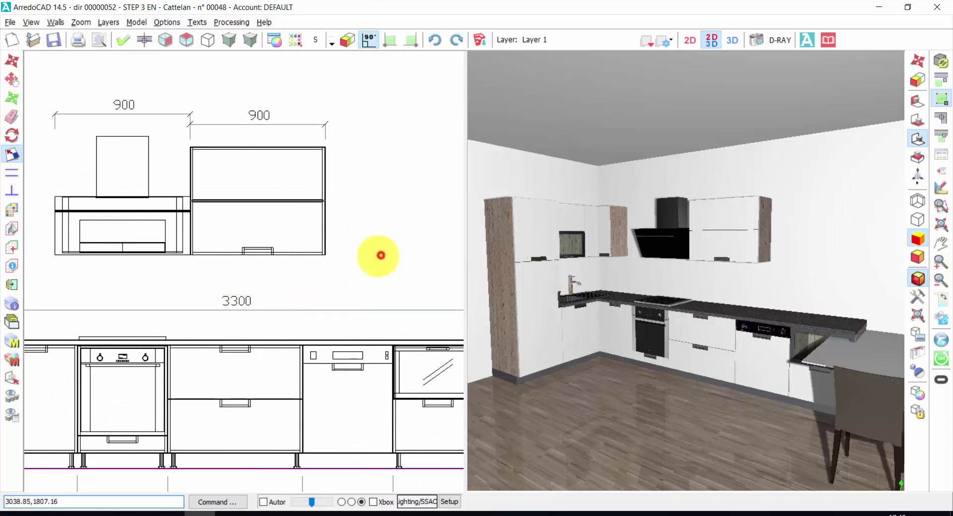
{"action": "left_click", "coordinate": [299, 254]}
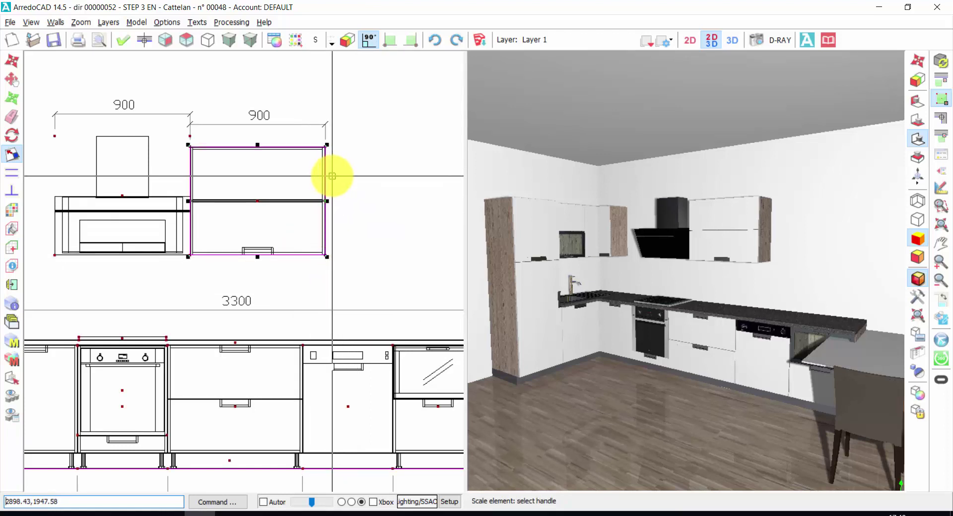
Stretch the cabinet's right side to narrow it to 750 mm wide.
{"action": "left_click", "coordinate": [327, 145]}
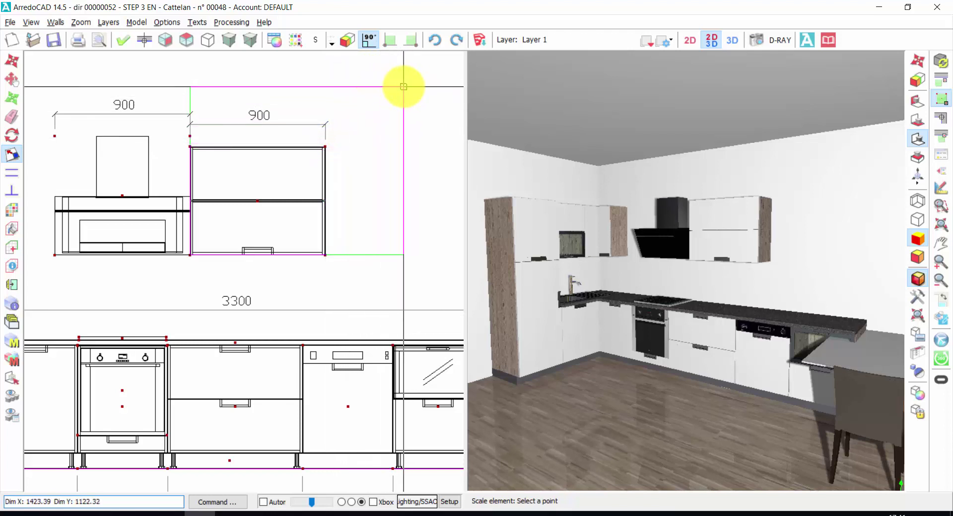
{"action": "right_click", "coordinate": [373, 105]}
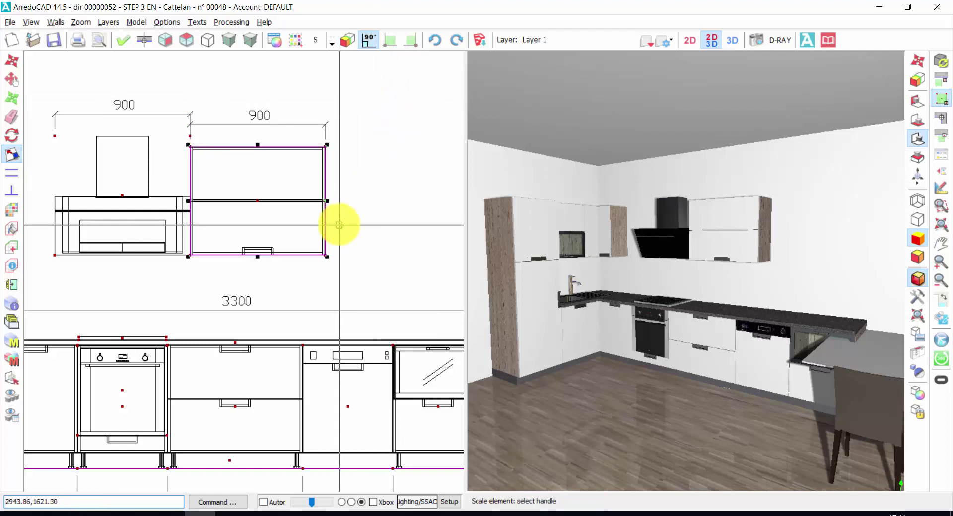
{"action": "scroll", "coordinate": [345, 224], "scroll_direction": "up", "scroll_amount": 1}
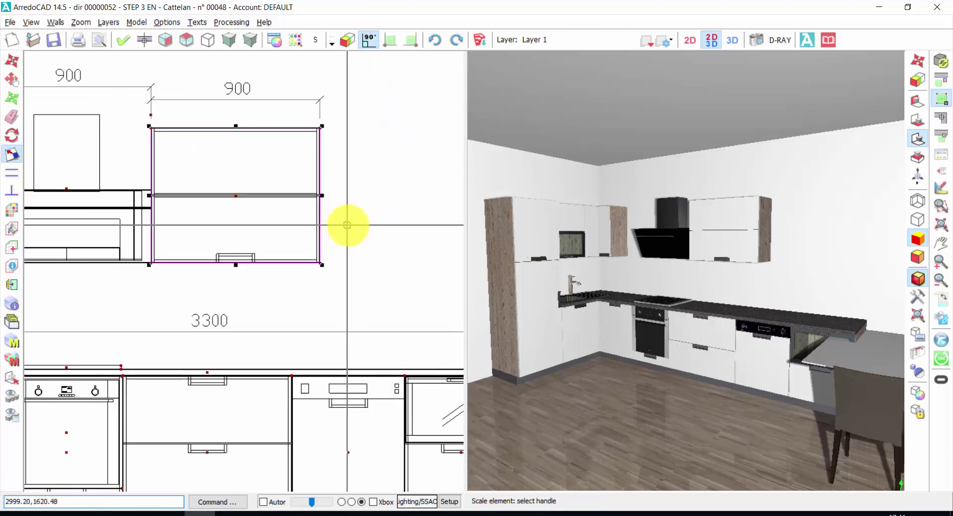
{"action": "left_click", "coordinate": [321, 195]}
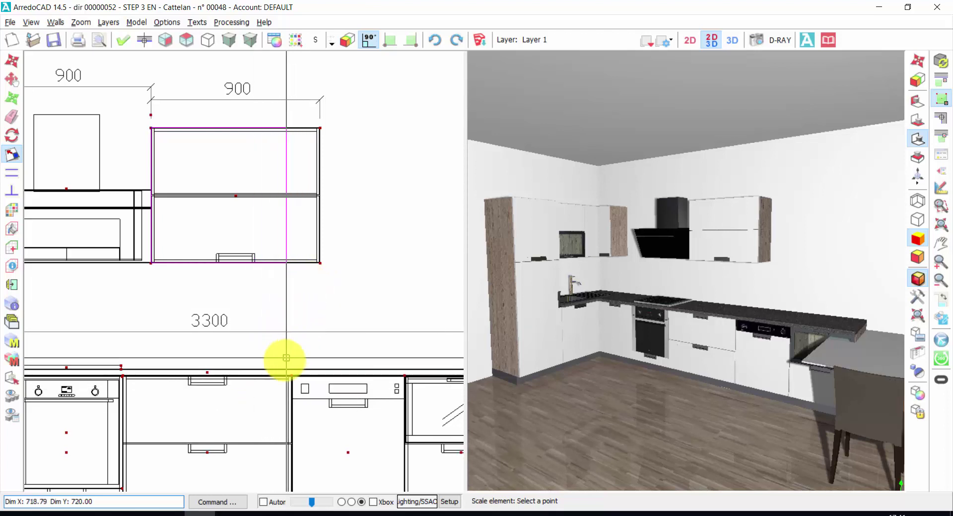
{"action": "scroll", "coordinate": [292, 397], "scroll_direction": "up", "scroll_amount": 3}
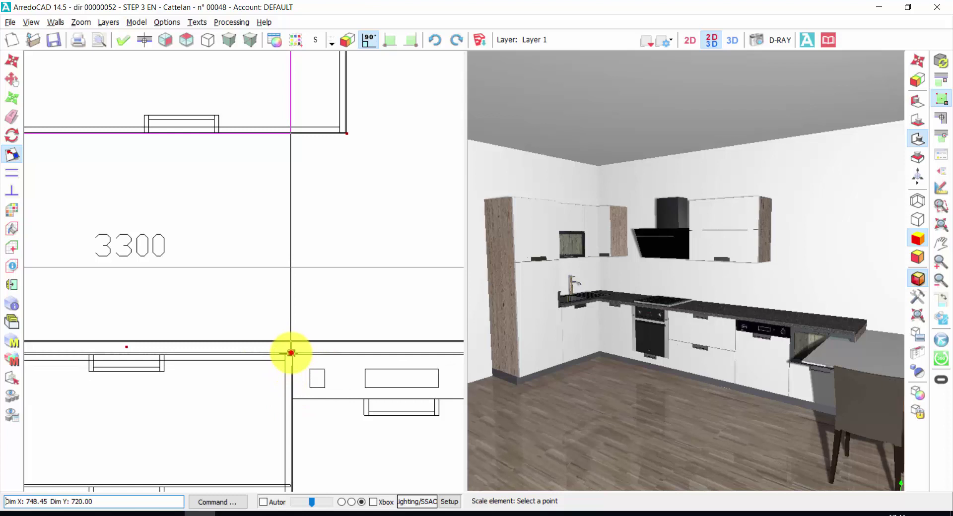
{"action": "left_click", "coordinate": [292, 353]}
{"action": "scroll", "coordinate": [337, 237], "scroll_direction": "down", "scroll_amount": 3}
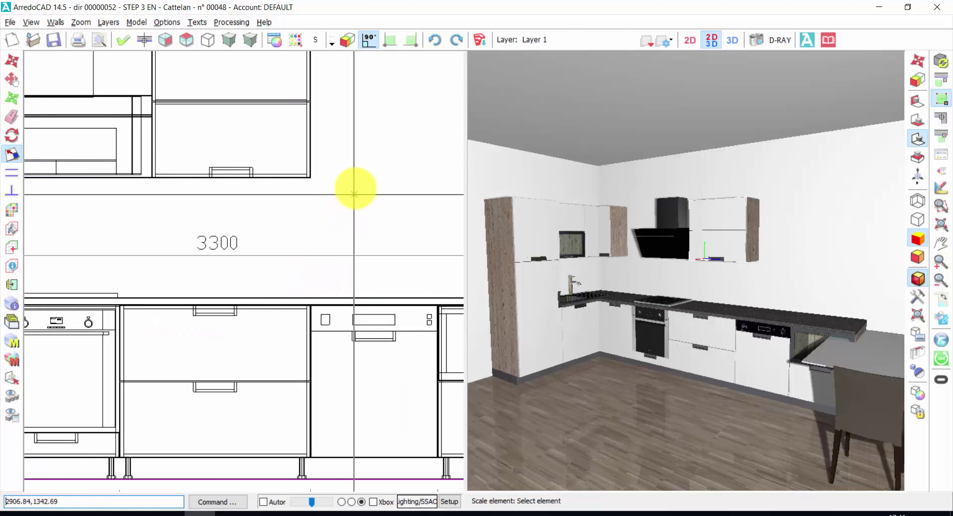
{"action": "scroll", "coordinate": [317, 229], "scroll_direction": "down", "scroll_amount": 2}
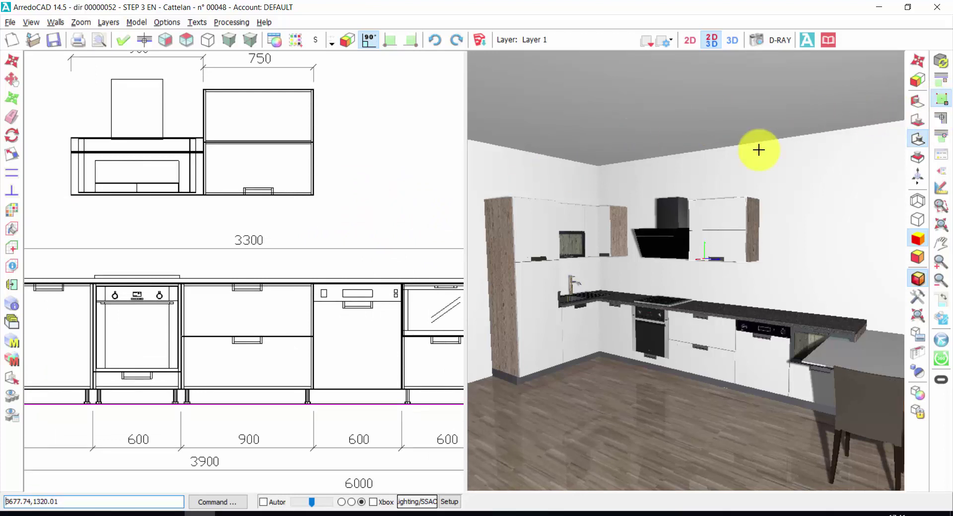
{"action": "right_click", "coordinate": [354, 183]}
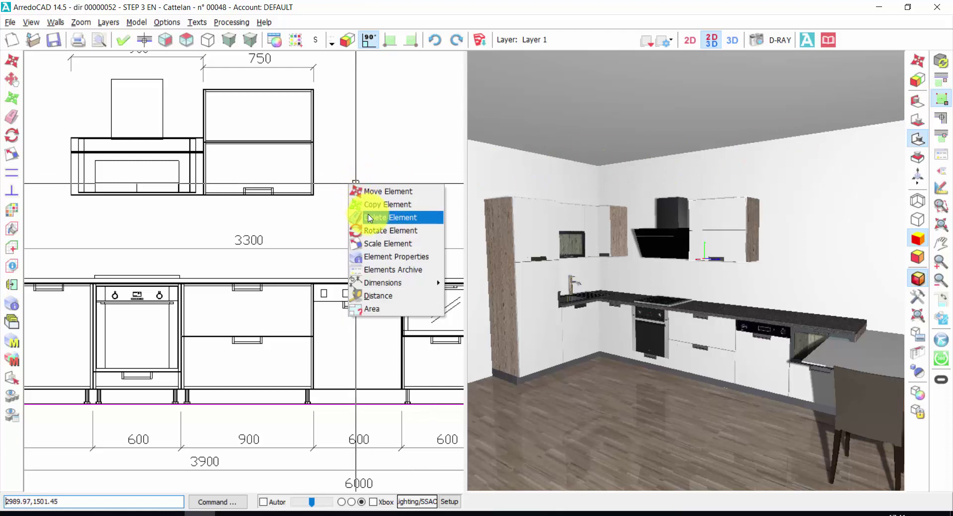
{"action": "left_click", "coordinate": [382, 245]}
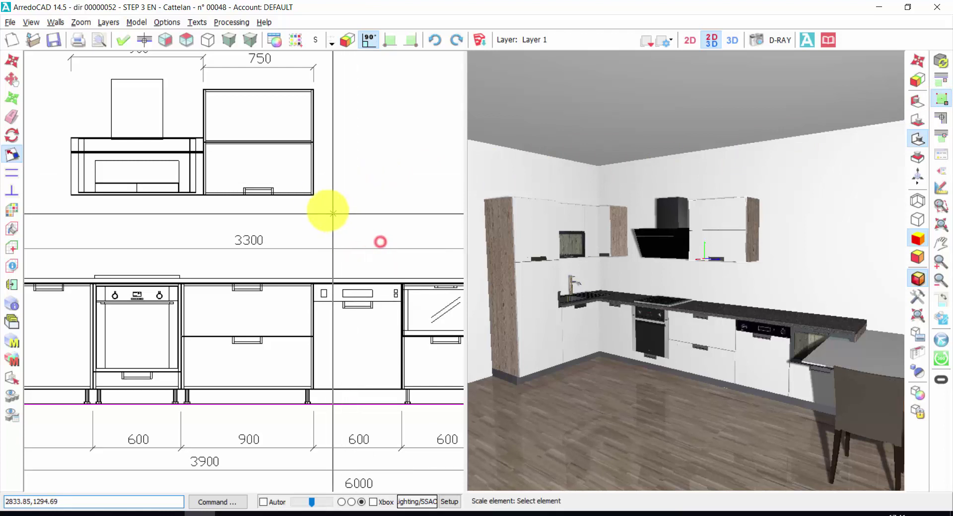
{"action": "left_click", "coordinate": [302, 196]}
{"action": "scroll", "coordinate": [298, 305], "scroll_direction": "up", "scroll_amount": 4}
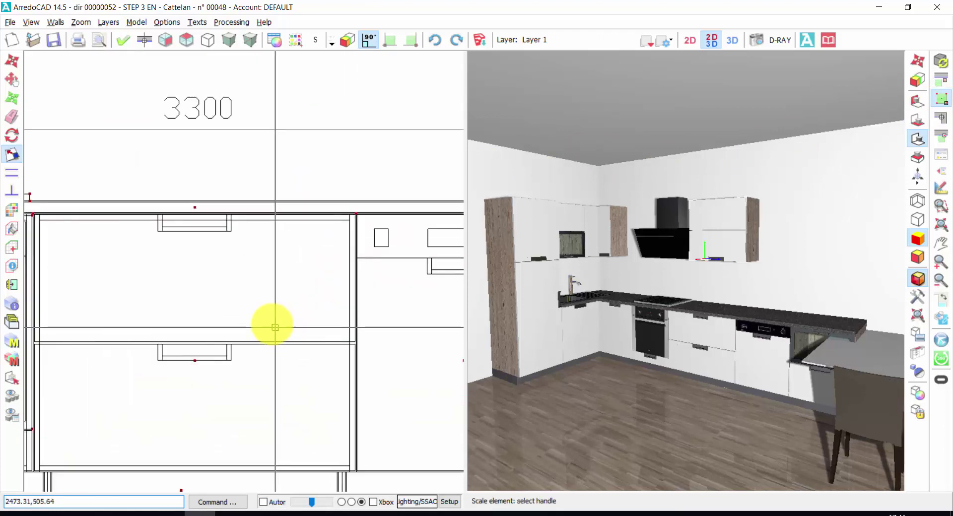
{"action": "scroll", "coordinate": [239, 276], "scroll_direction": "down", "scroll_amount": 3}
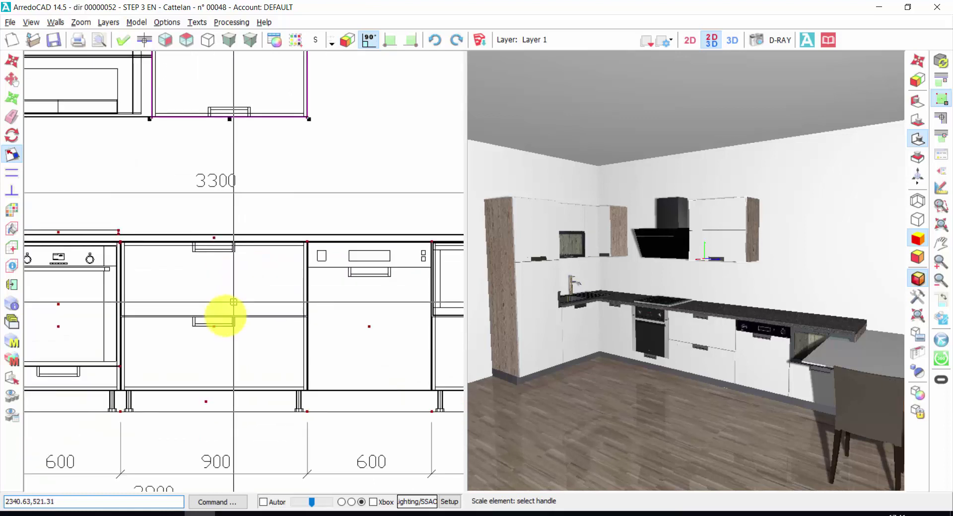
{"action": "scroll", "coordinate": [231, 304], "scroll_direction": "down", "scroll_amount": 3}
{"action": "key", "text": "Escape"}
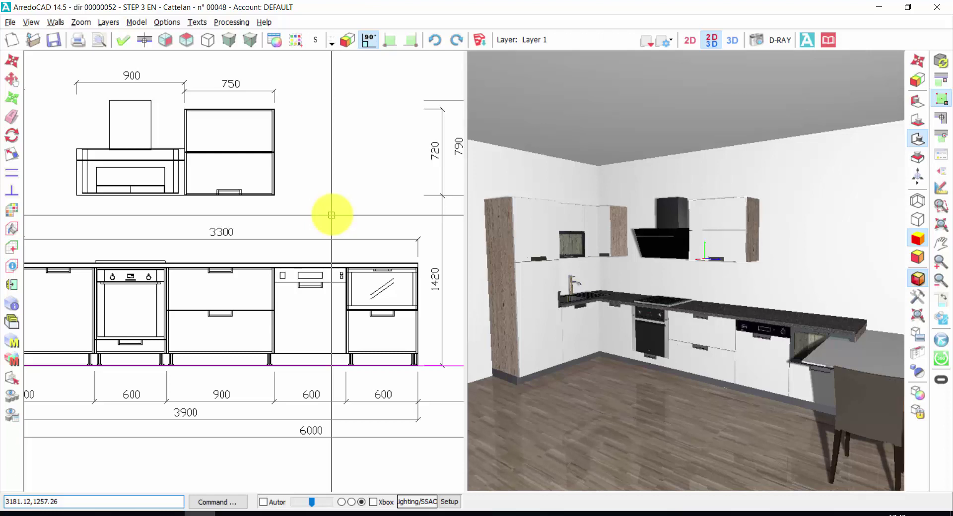
In the floor plan, set the DOMINO_1 table's Dim X to 1800 in Element Characteristics.
{"action": "left_click", "coordinate": [187, 40]}
{"action": "scroll", "coordinate": [214, 278], "scroll_direction": "up", "scroll_amount": 4}
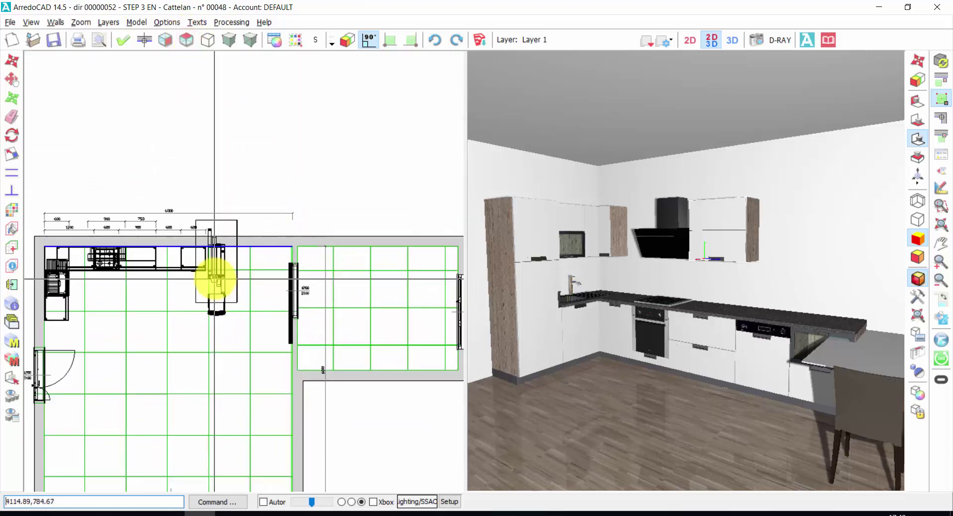
{"action": "scroll", "coordinate": [215, 279], "scroll_direction": "up", "scroll_amount": 2}
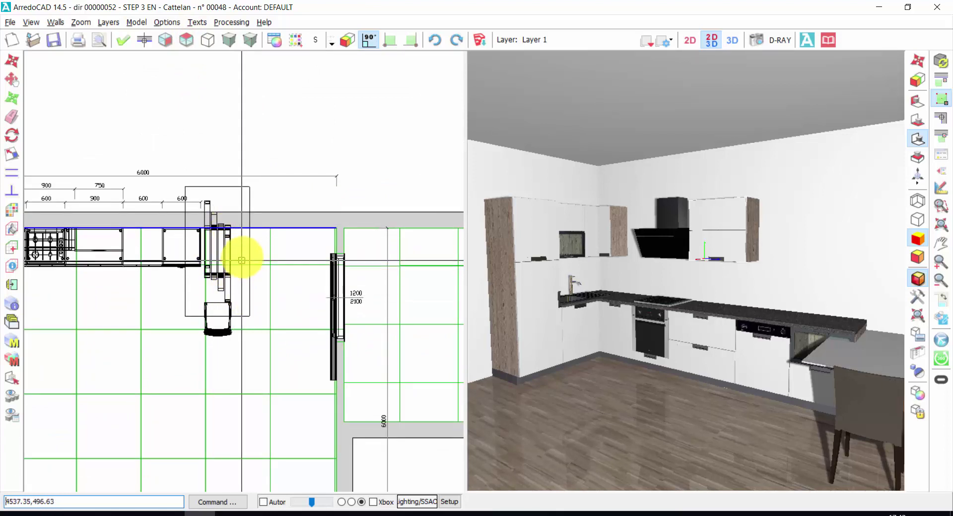
{"action": "left_click", "coordinate": [229, 237]}
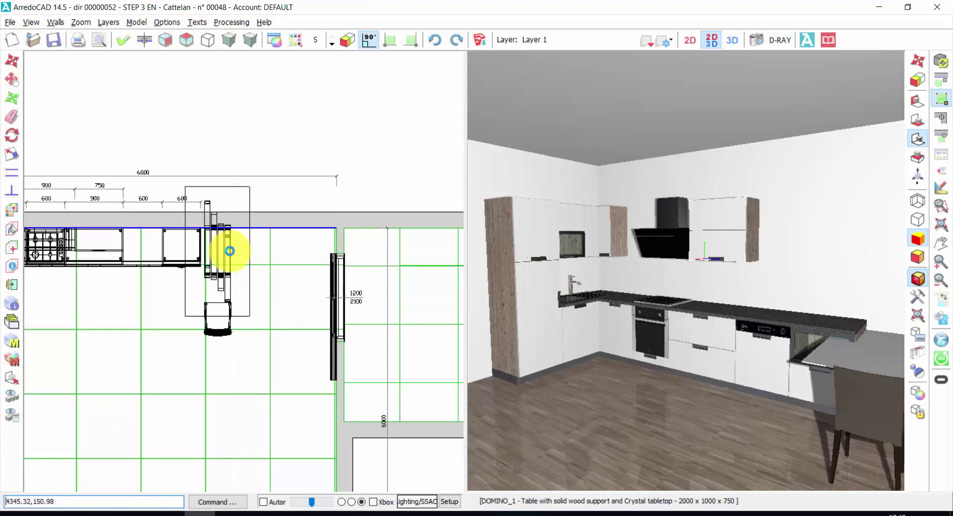
{"action": "double_click", "coordinate": [229, 251]}
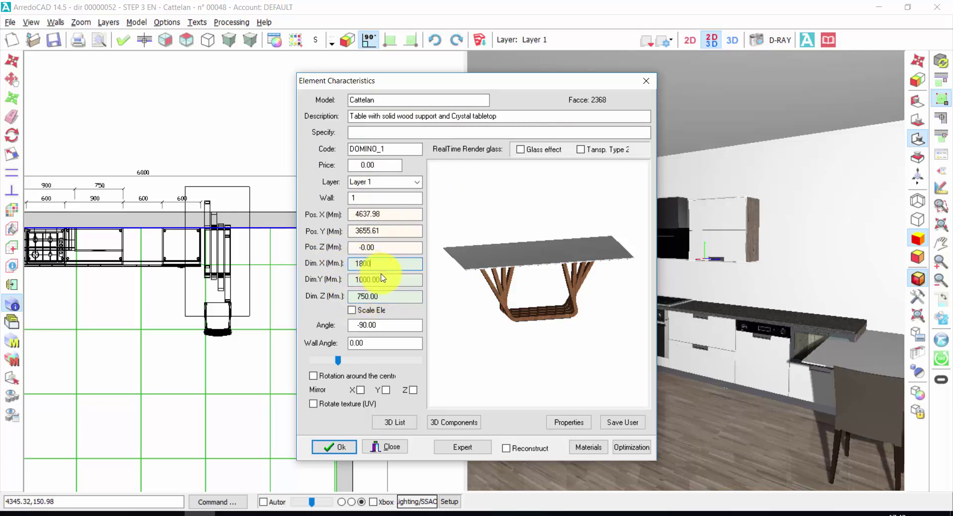
{"action": "left_click", "coordinate": [343, 436]}
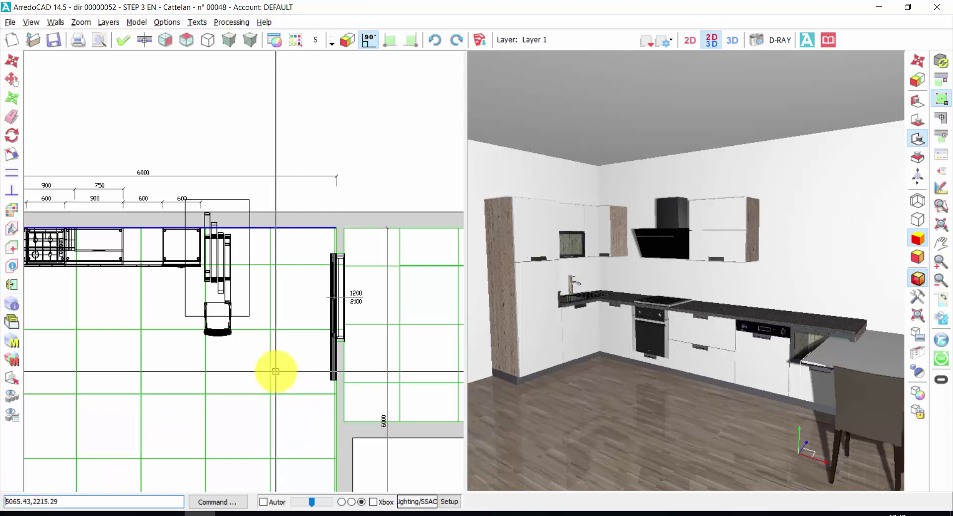
Move the Brigitta chair left below the table, with 90° ortho enabled.
{"action": "scroll", "coordinate": [252, 348], "scroll_direction": "down", "scroll_amount": 2}
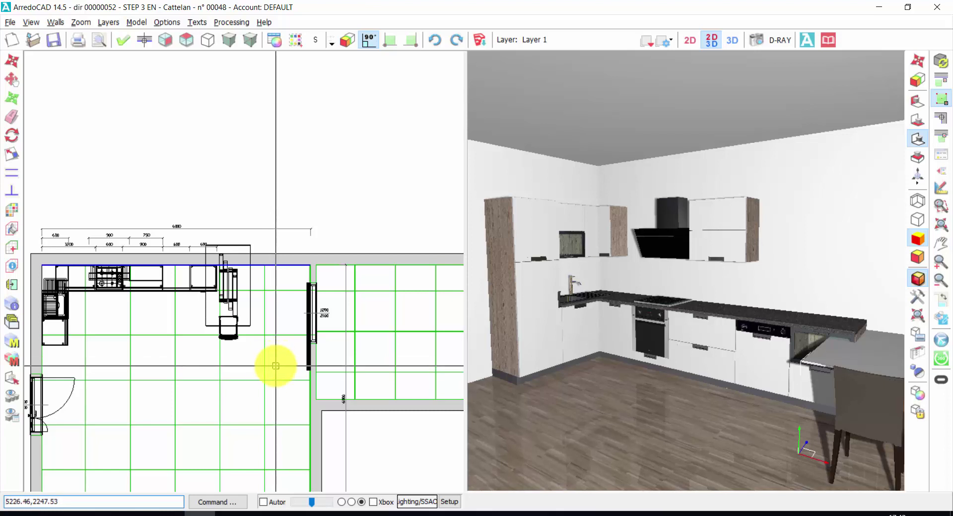
{"action": "scroll", "coordinate": [213, 334], "scroll_direction": "up", "scroll_amount": 3}
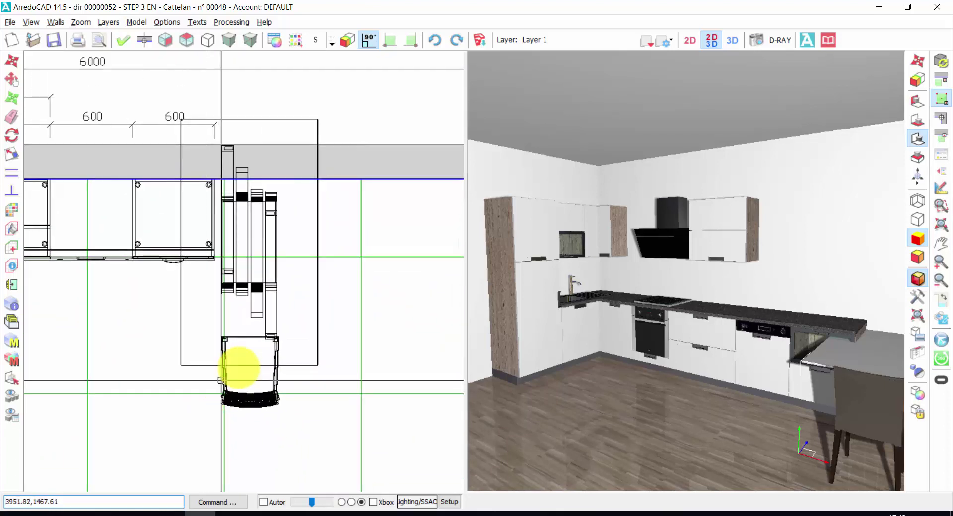
{"action": "right_click", "coordinate": [367, 309]}
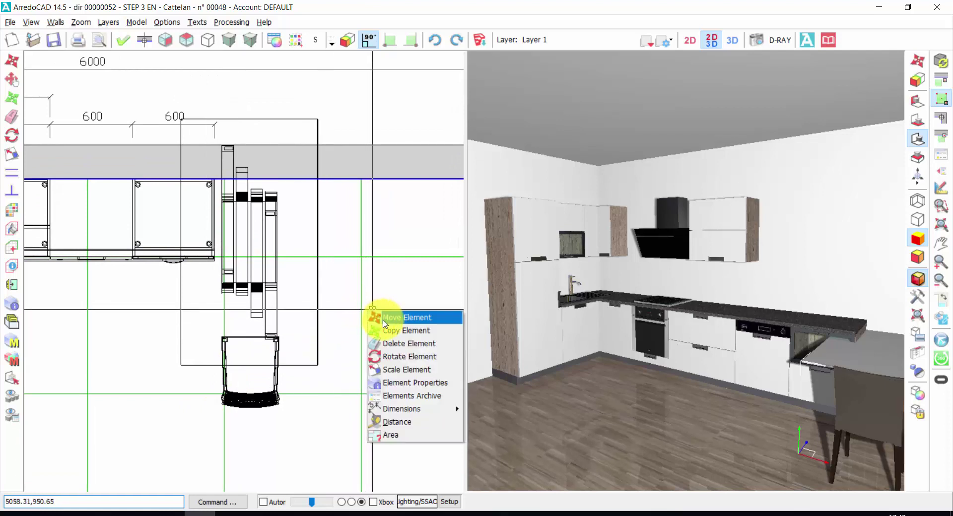
{"action": "left_click", "coordinate": [378, 317]}
{"action": "left_click", "coordinate": [261, 401]}
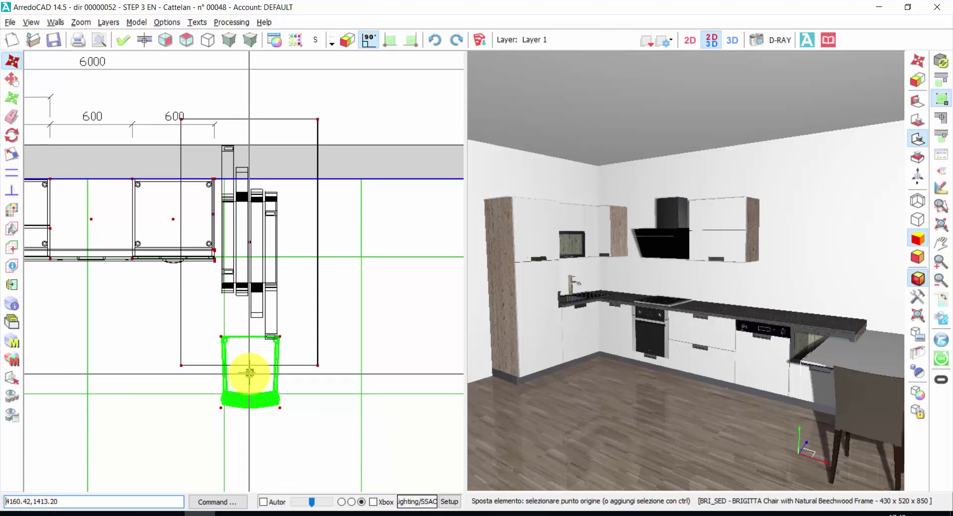
{"action": "left_click", "coordinate": [250, 373]}
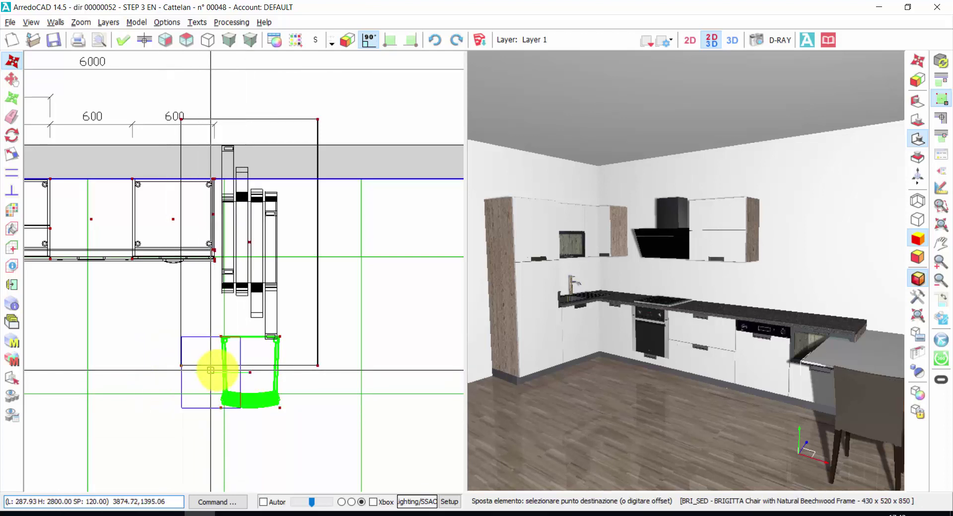
{"action": "left_click", "coordinate": [369, 49]}
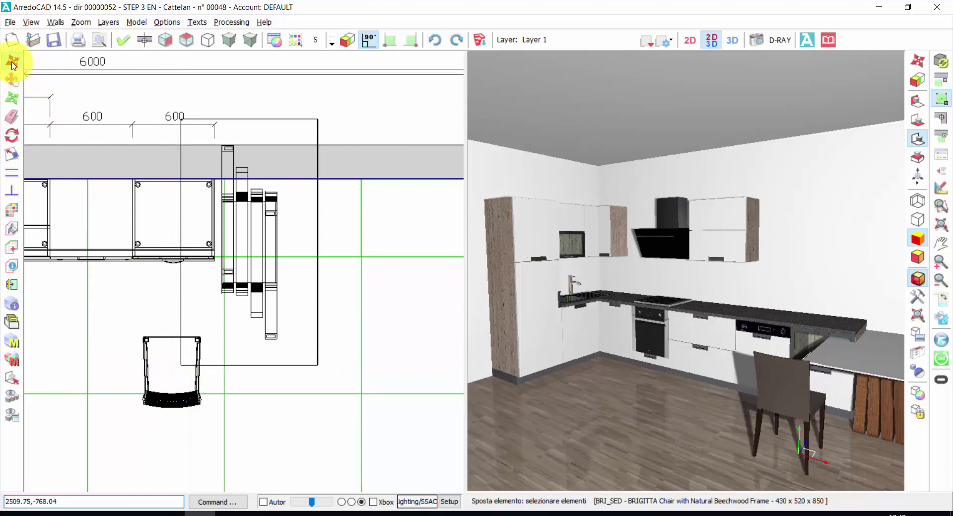
Move the chair again by a 400 offset to tuck it against the table's end.
{"action": "left_click", "coordinate": [188, 403]}
{"action": "left_click", "coordinate": [171, 372]}
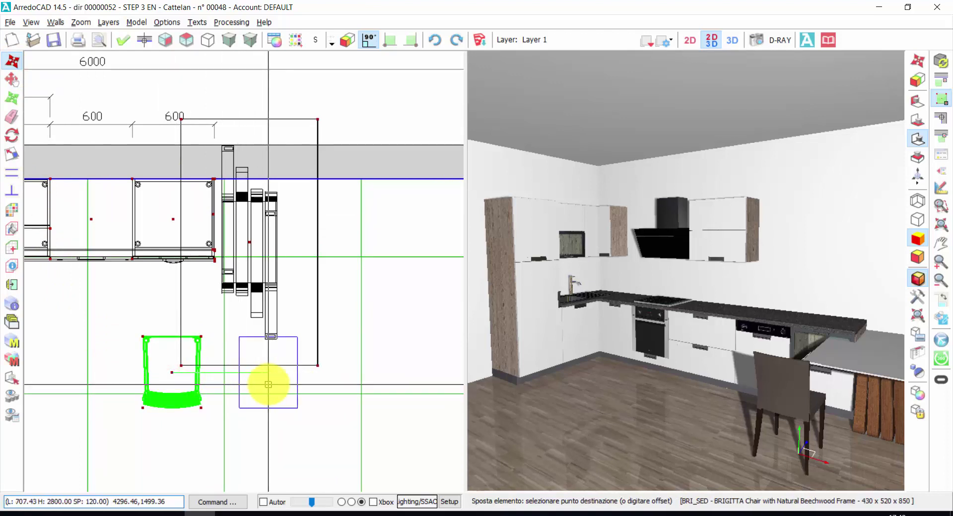
{"action": "type", "text": "400"}
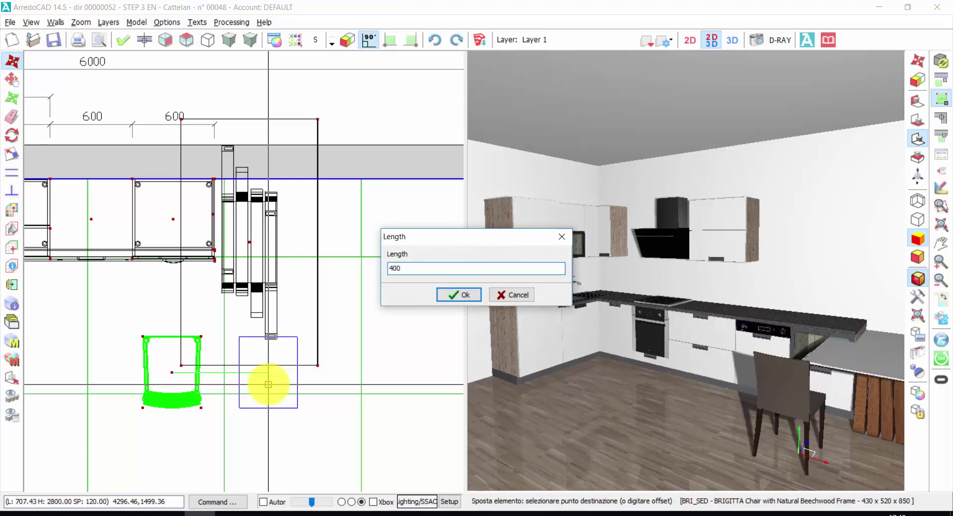
{"action": "left_click", "coordinate": [447, 295]}
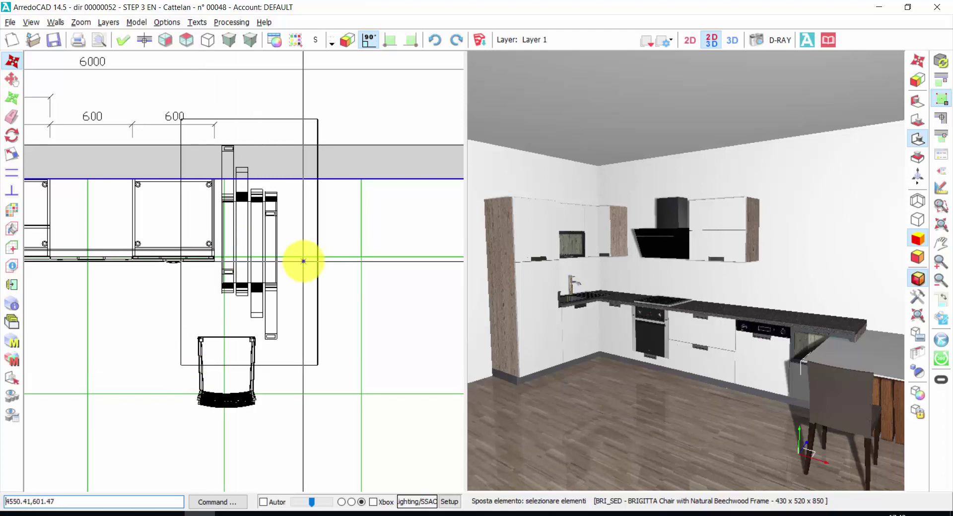
{"action": "key", "text": "Escape"}
Start moving the DOMINO_1 table, using its top-left corner as the origin.
{"action": "scroll", "coordinate": [283, 294], "scroll_direction": "down", "scroll_amount": 1}
{"action": "middle_click_drag", "start_coordinate": [289, 297], "coordinate": [273, 373]}
{"action": "scroll", "coordinate": [268, 370], "scroll_direction": "down", "scroll_amount": 2}
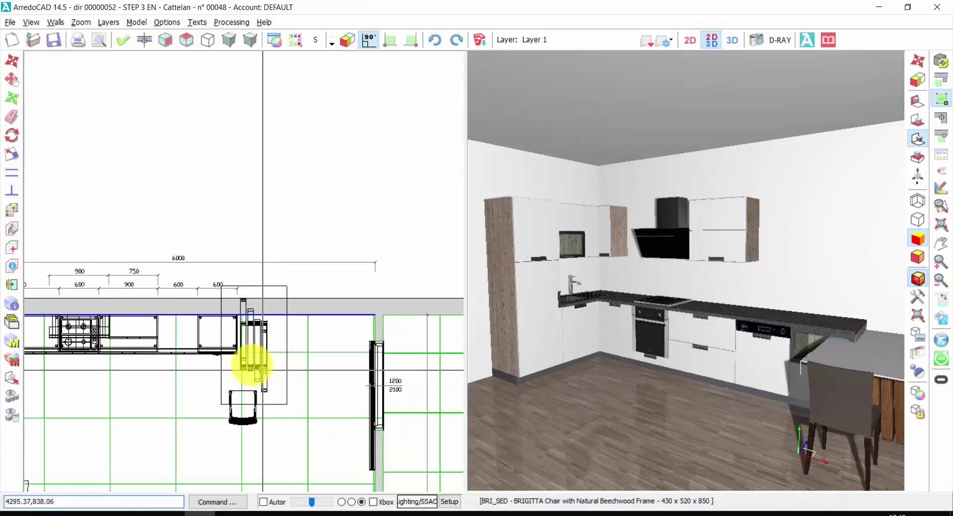
{"action": "scroll", "coordinate": [223, 313], "scroll_direction": "up", "scroll_amount": 3}
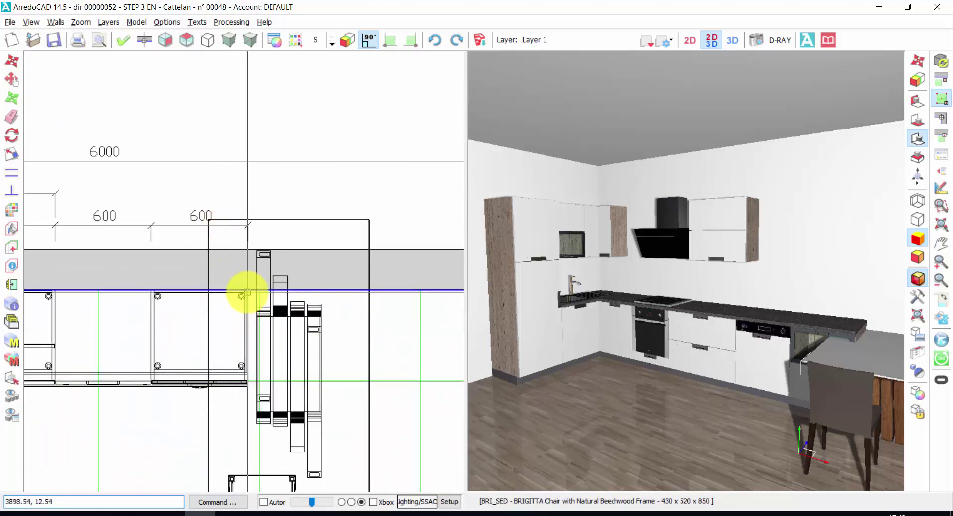
{"action": "right_click", "coordinate": [274, 181]}
{"action": "left_click", "coordinate": [300, 195]}
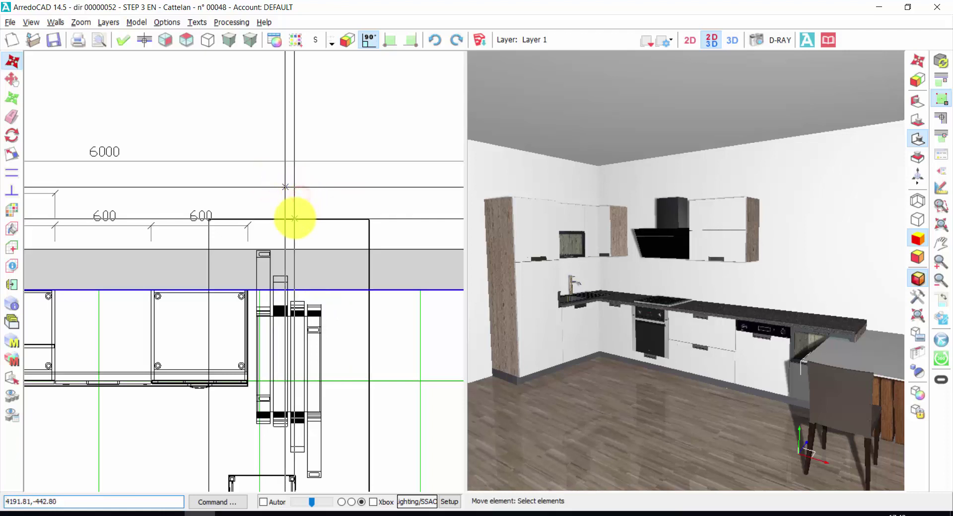
{"action": "left_click", "coordinate": [296, 218]}
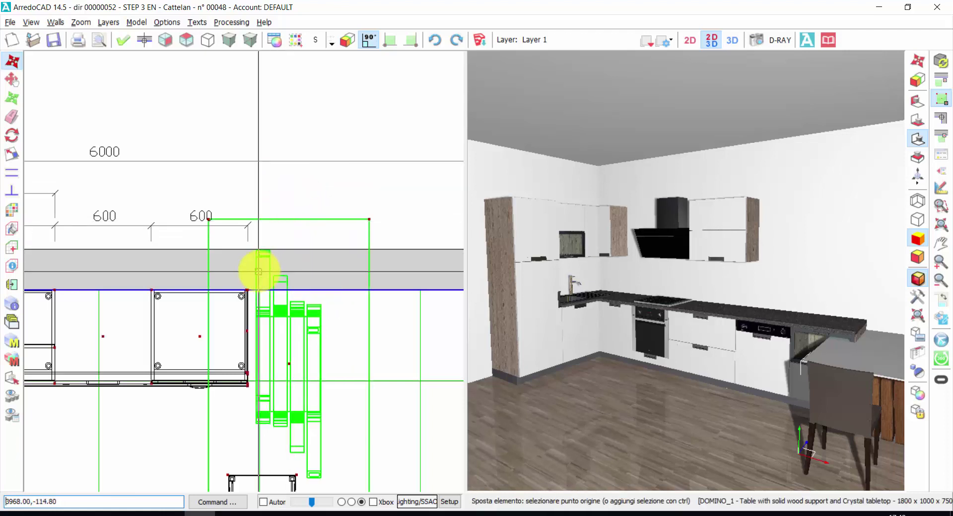
{"action": "left_click", "coordinate": [207, 219]}
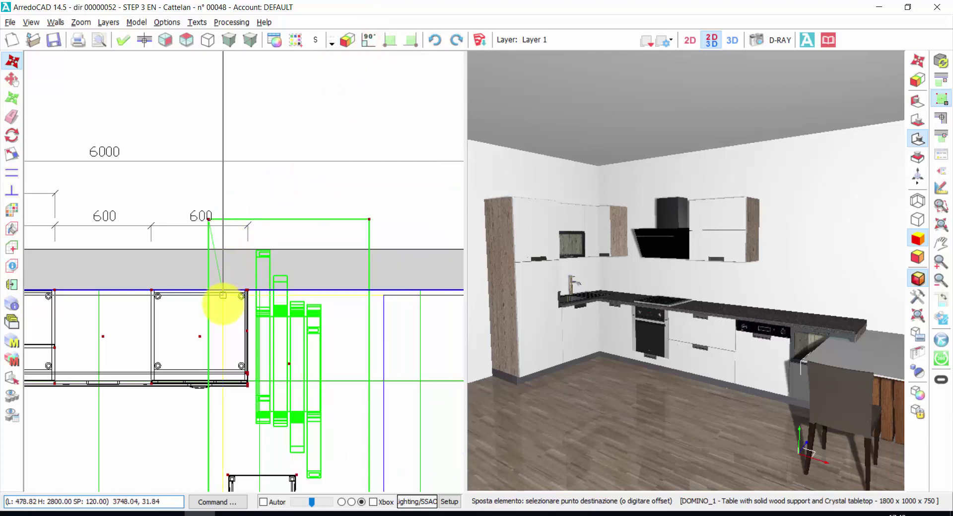
Place the table's corner at the last cabinet's corner on the wall line.
{"action": "scroll", "coordinate": [232, 315], "scroll_direction": "up", "scroll_amount": 4}
{"action": "scroll", "coordinate": [232, 314], "scroll_direction": "up", "scroll_amount": 1}
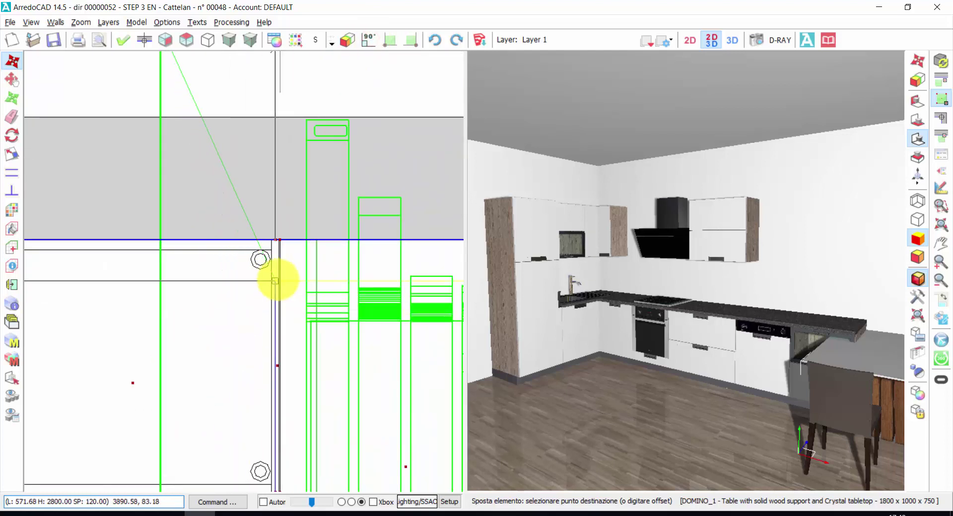
{"action": "left_click", "coordinate": [282, 242]}
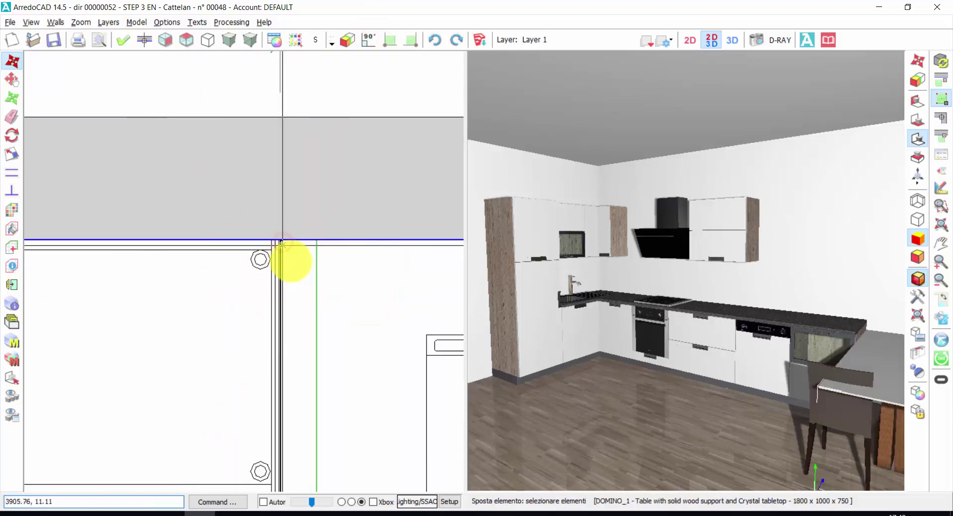
{"action": "scroll", "coordinate": [324, 325], "scroll_direction": "down", "scroll_amount": 6}
{"action": "middle_click_drag", "start_coordinate": [291, 376], "coordinate": [272, 213]}
{"action": "scroll", "coordinate": [283, 245], "scroll_direction": "up", "scroll_amount": 2}
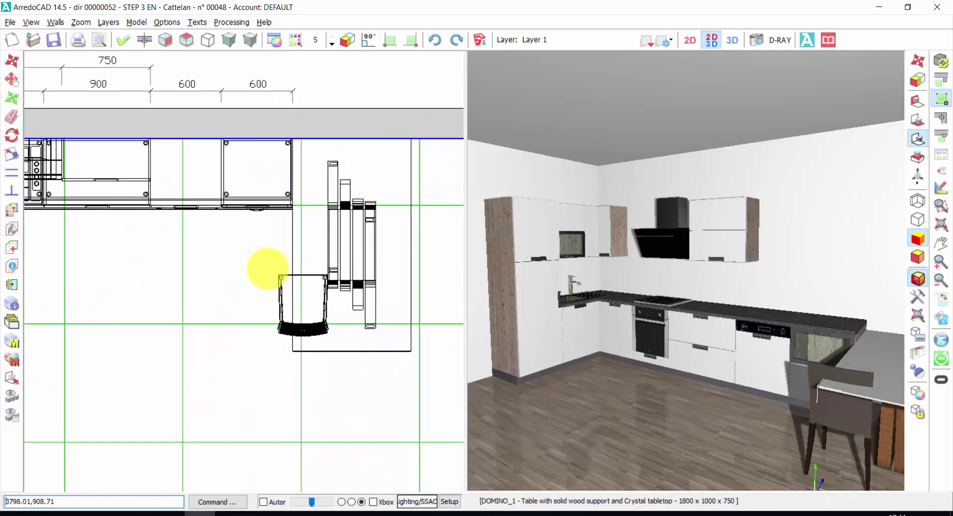
{"action": "middle_click_drag", "start_coordinate": [266, 259], "coordinate": [251, 293]}
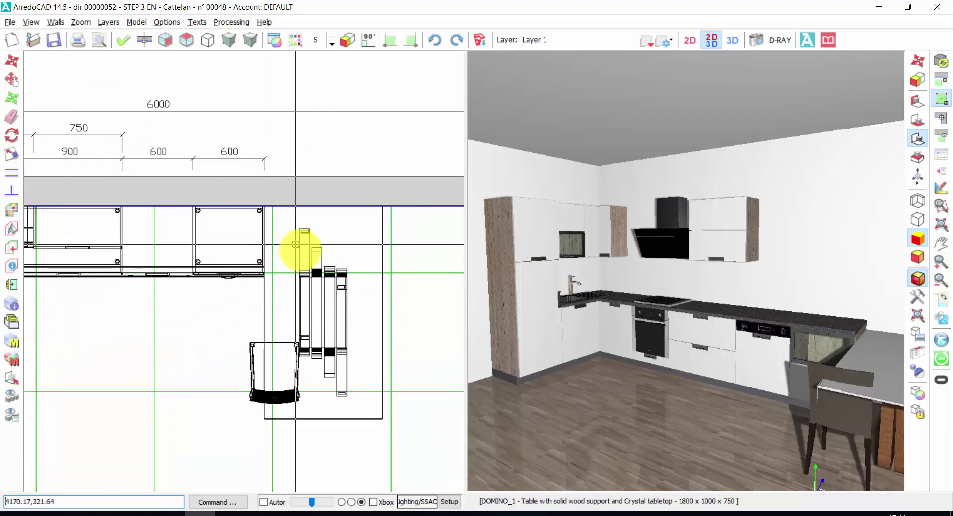
Move the Brigitta chair below the table's end, then select both table and chair.
{"action": "scroll", "coordinate": [242, 314], "scroll_direction": "down", "scroll_amount": 1}
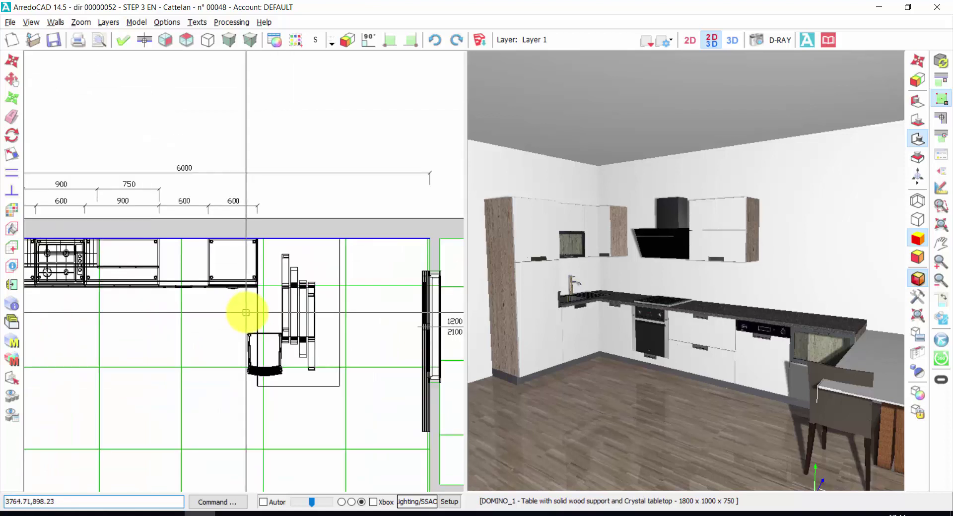
{"action": "right_click", "coordinate": [260, 321]}
{"action": "left_click", "coordinate": [279, 331]}
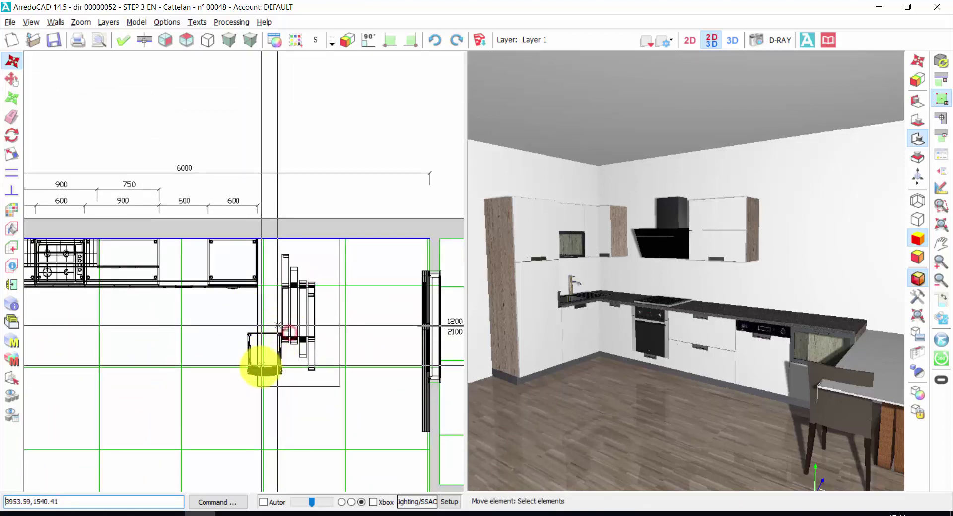
{"action": "left_click", "coordinate": [264, 353]}
{"action": "left_click", "coordinate": [264, 354]}
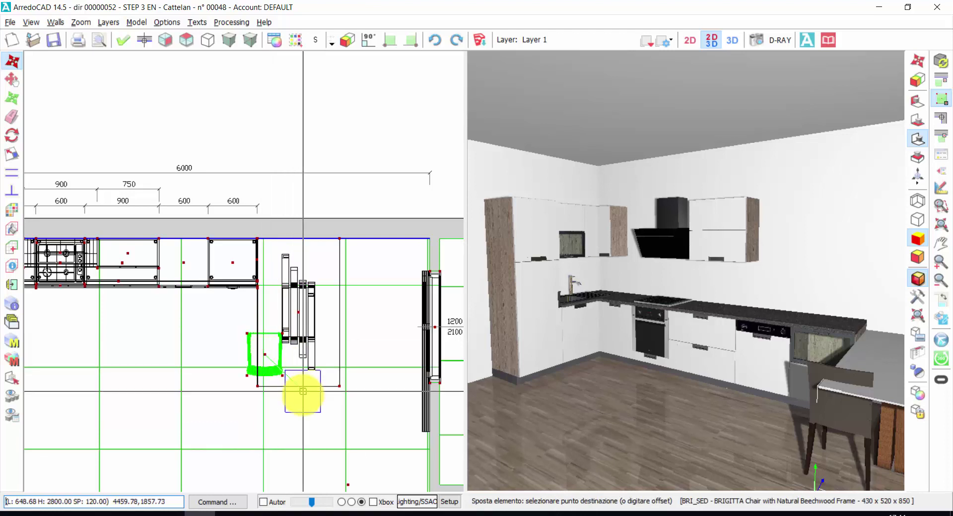
{"action": "left_click", "coordinate": [298, 392]}
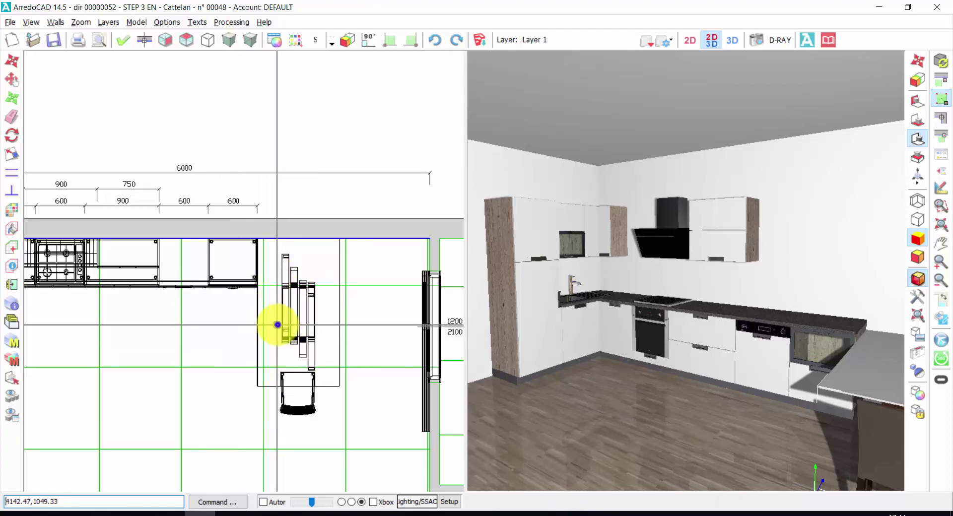
{"action": "left_click", "coordinate": [283, 339]}
{"action": "left_click", "coordinate": [292, 413]}
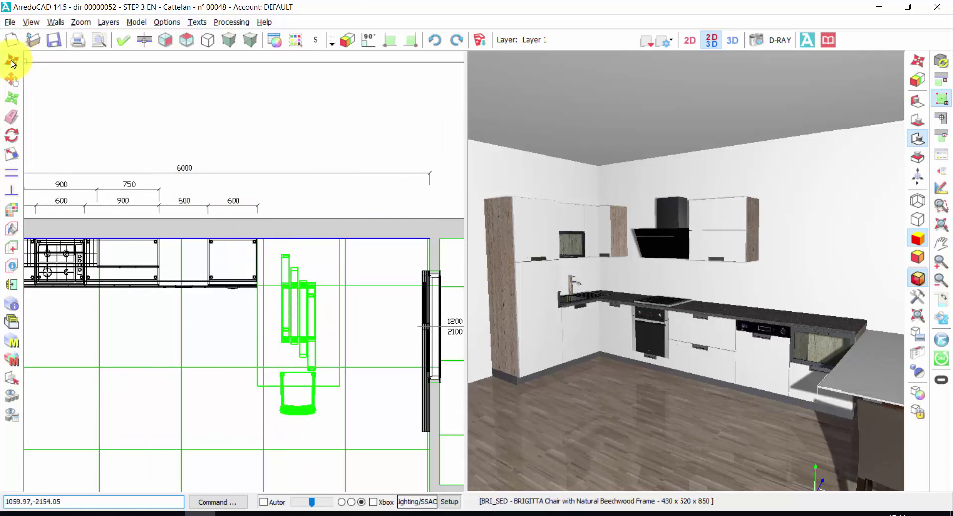
Move the table and chair from the chair's centre to the middle of the room.
{"action": "left_click", "coordinate": [12, 62]}
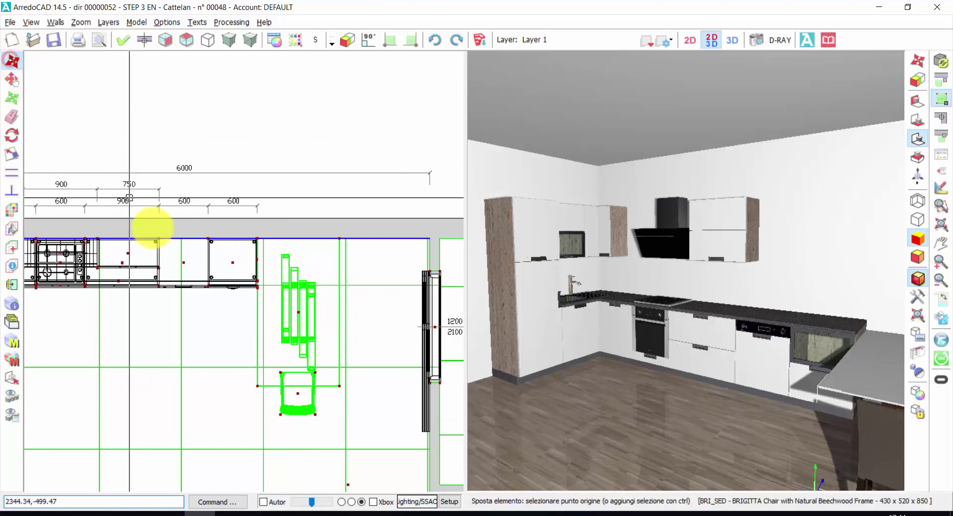
{"action": "scroll", "coordinate": [188, 358], "scroll_direction": "down", "scroll_amount": 5}
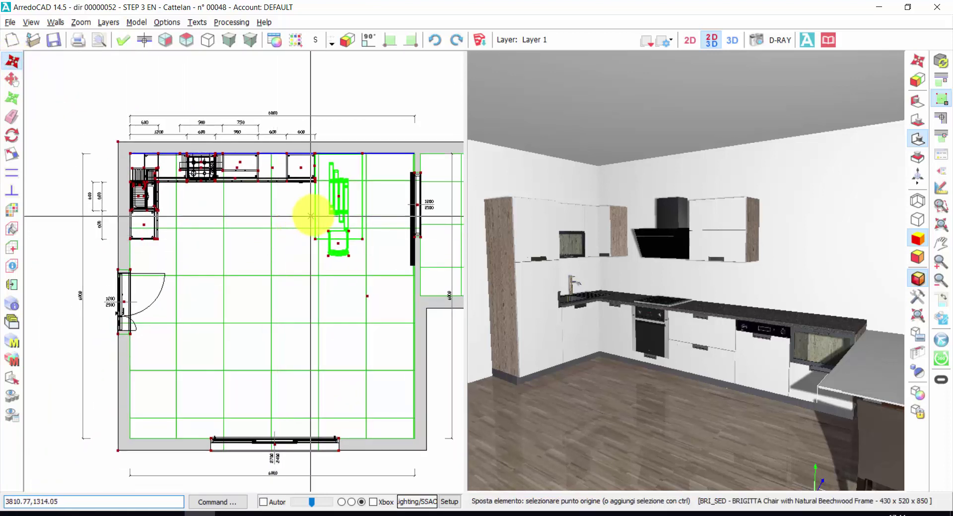
{"action": "left_click", "coordinate": [339, 198]}
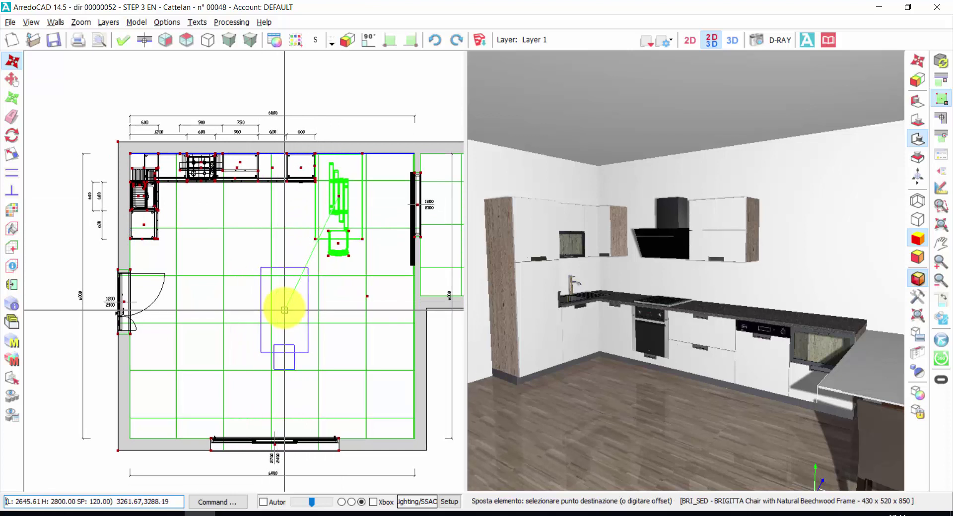
{"action": "left_click", "coordinate": [267, 302]}
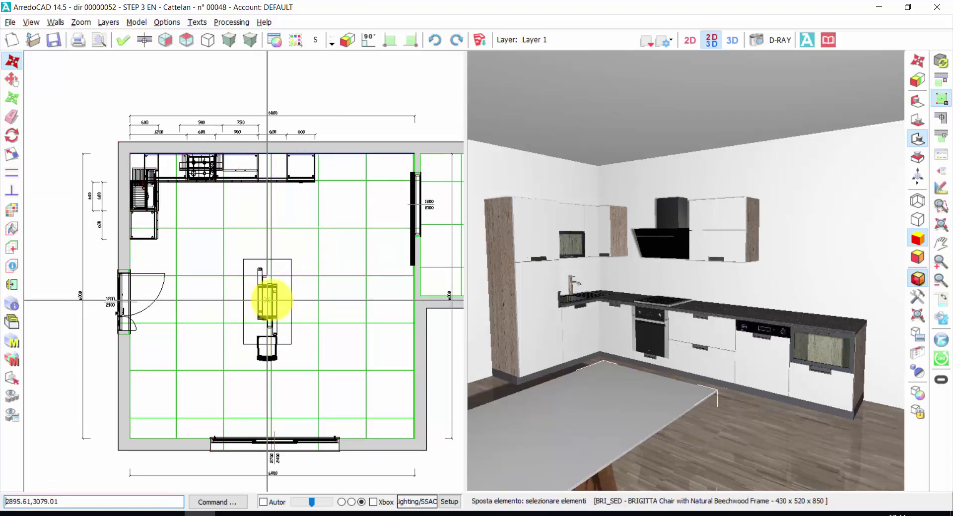
{"action": "key", "text": "Escape"}
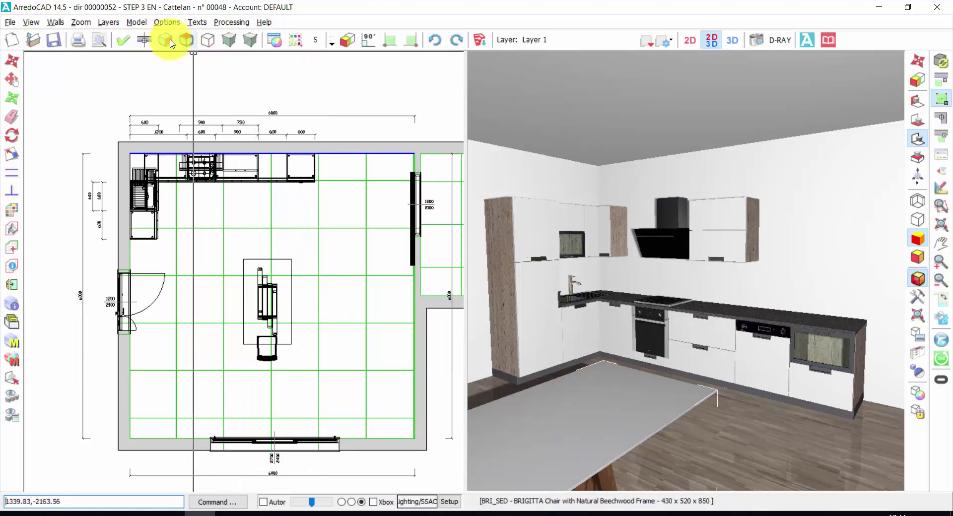
In front elevation, move the Butterfly hood vertically to a higher position.
{"action": "left_click", "coordinate": [186, 39]}
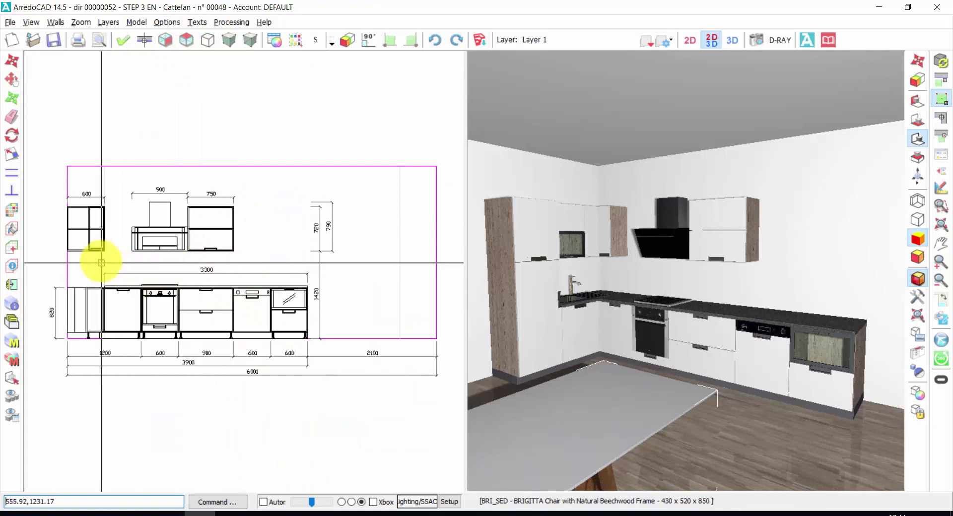
{"action": "scroll", "coordinate": [96, 260], "scroll_direction": "up", "scroll_amount": 2}
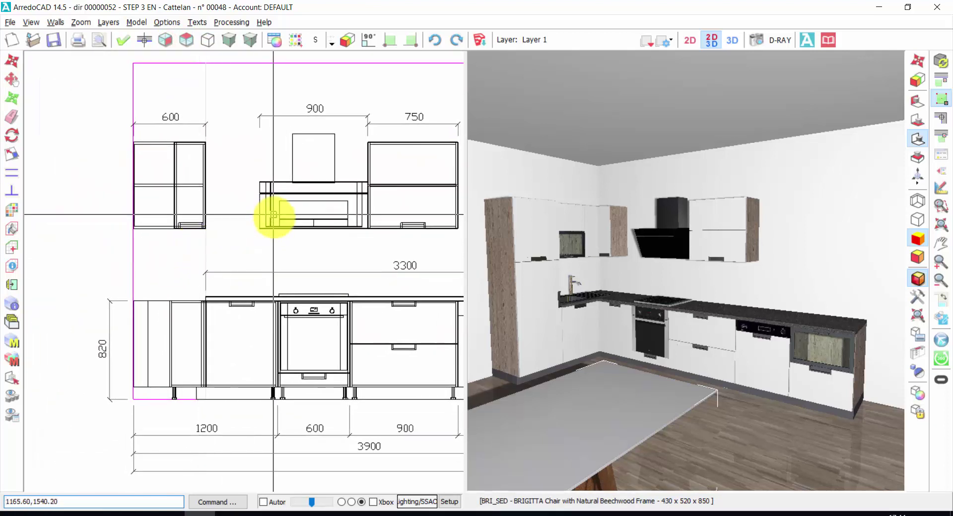
{"action": "right_click", "coordinate": [285, 256]}
{"action": "left_click", "coordinate": [304, 263]}
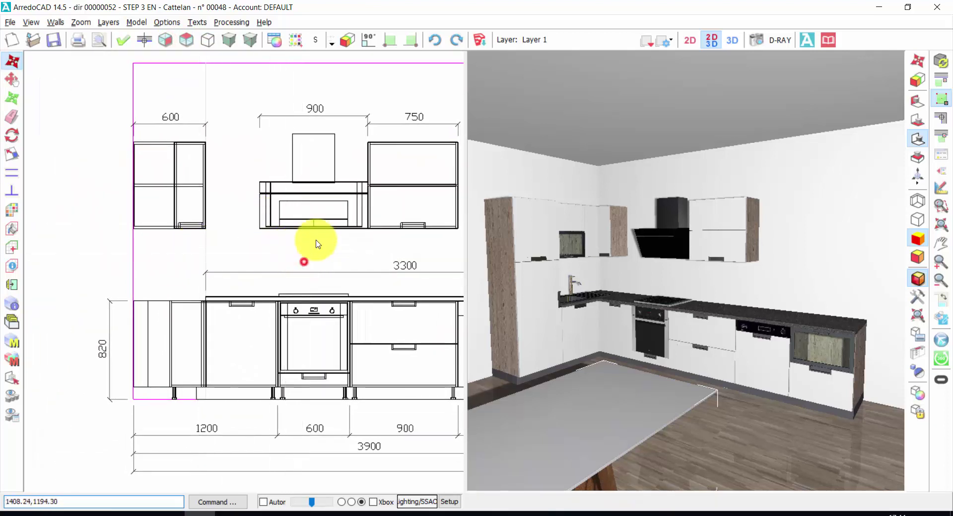
{"action": "left_click", "coordinate": [321, 218]}
{"action": "left_click", "coordinate": [314, 181]}
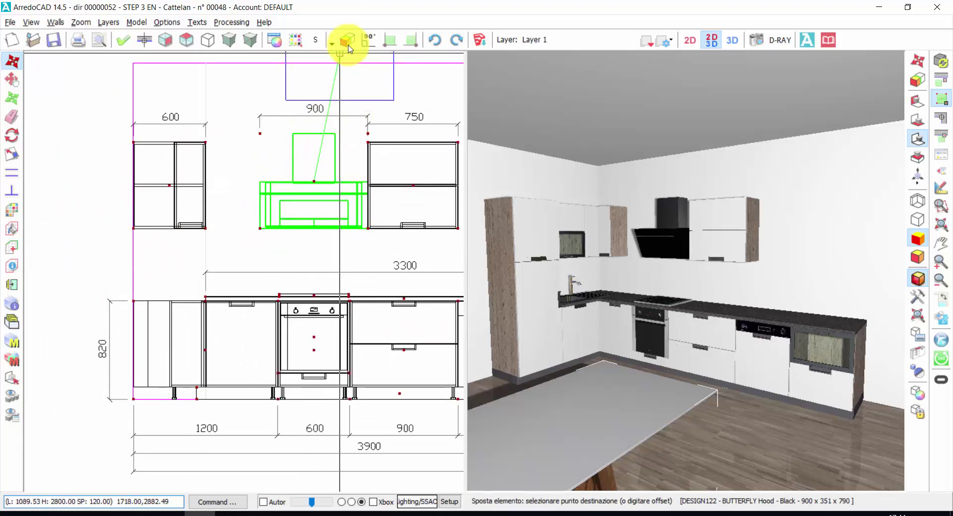
{"action": "left_click", "coordinate": [369, 39]}
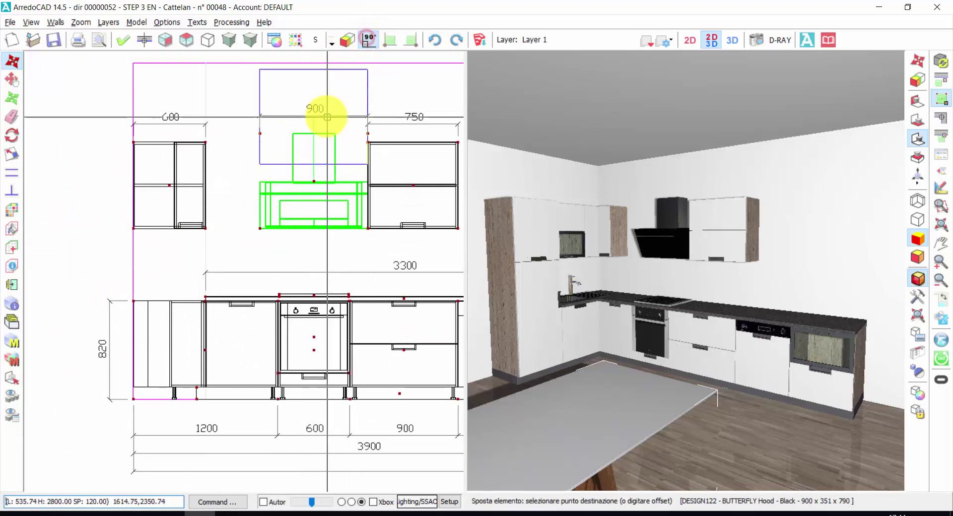
{"action": "left_click", "coordinate": [313, 169]}
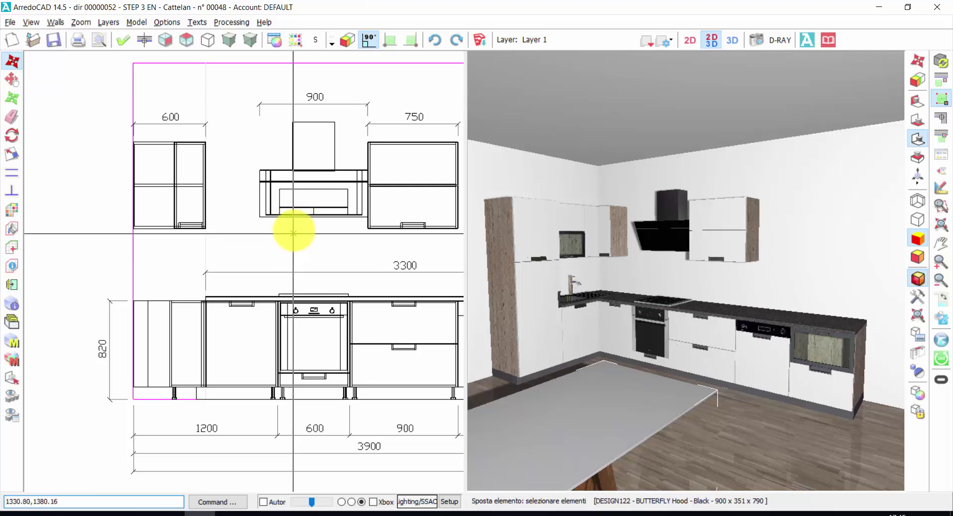
Raise the hood a further 100 mm using a 100 length offset.
{"action": "left_click", "coordinate": [307, 212]}
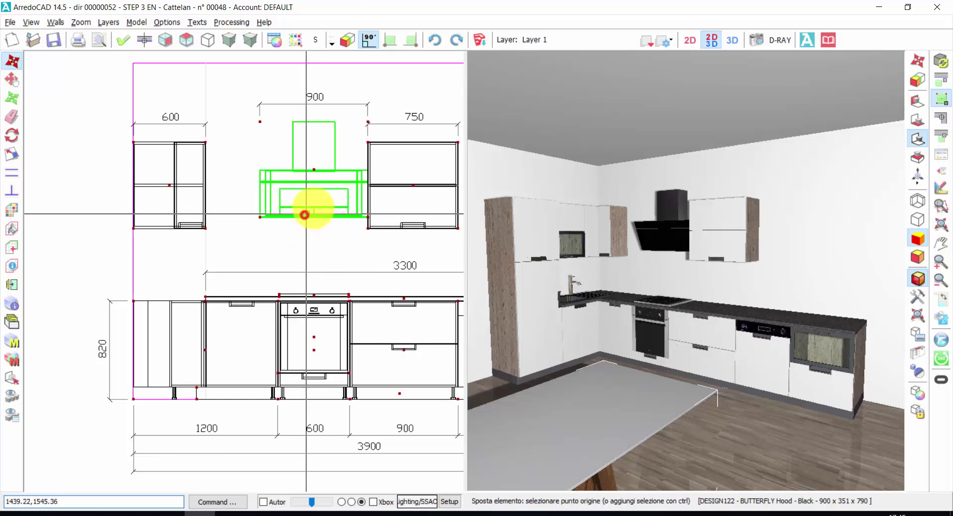
{"action": "left_click", "coordinate": [314, 170]}
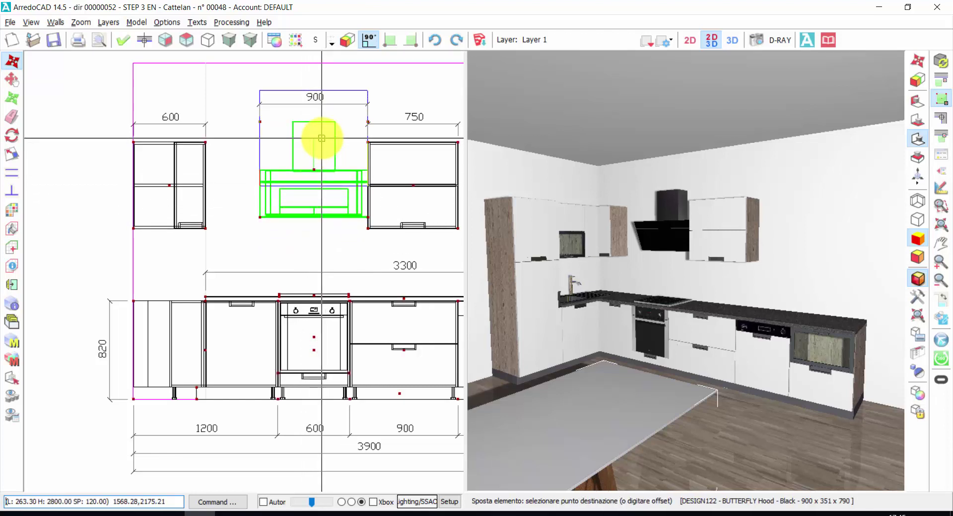
{"action": "type", "text": "100"}
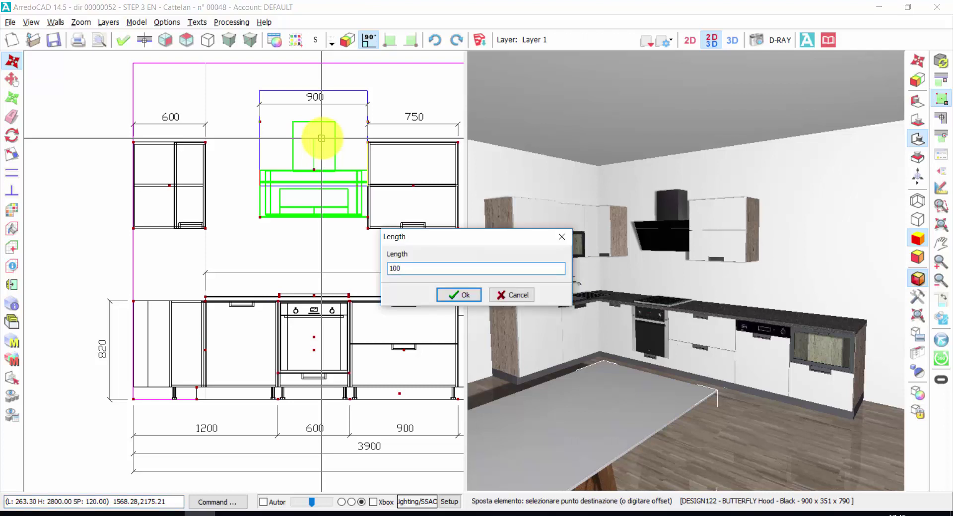
{"action": "key", "text": "Return"}
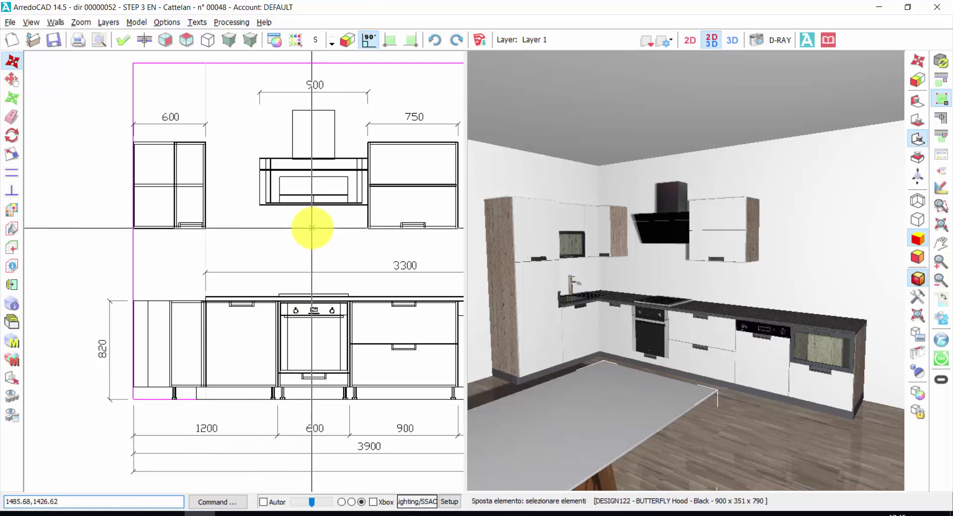
{"action": "right_click", "coordinate": [251, 238]}
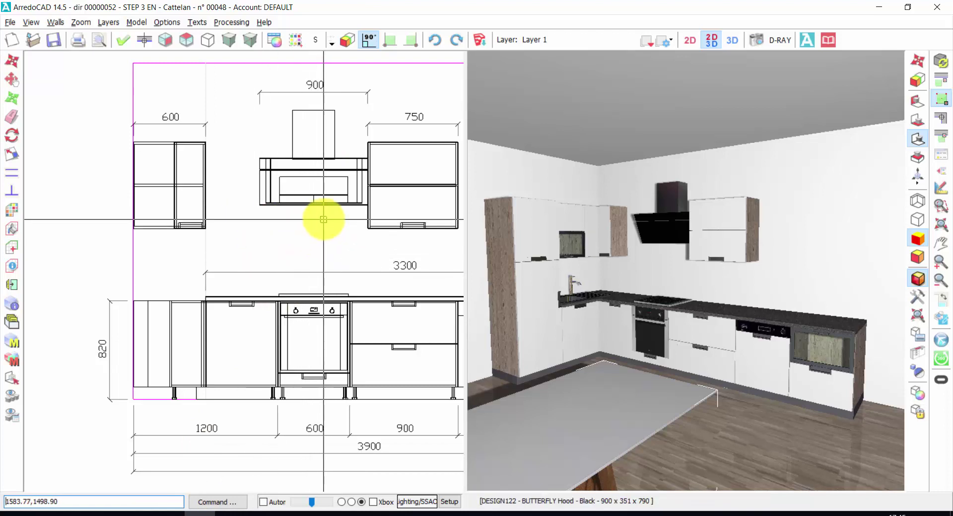
{"action": "double_click", "coordinate": [323, 204]}
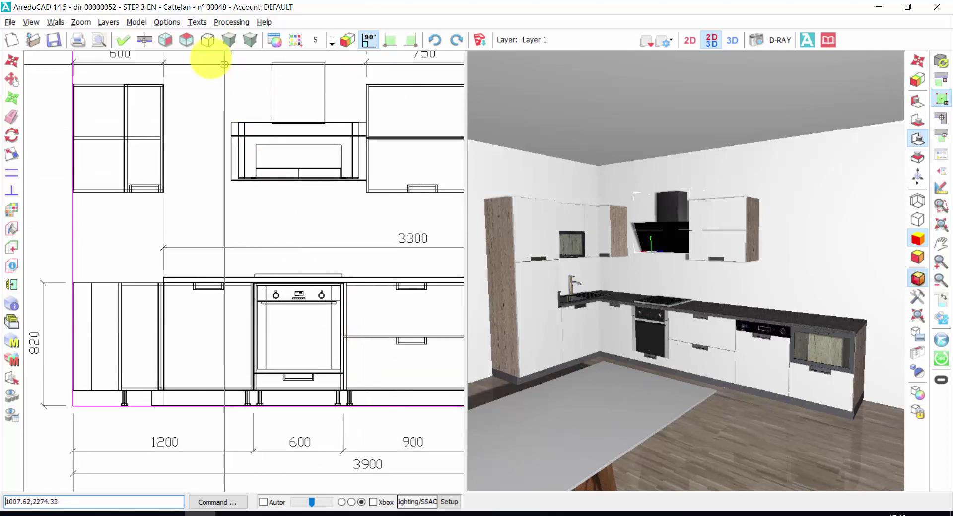
In the floor plan, copy the Brigitta chair to the left side of the DOMINO_1 table.
{"action": "left_click", "coordinate": [179, 40]}
{"action": "left_click", "coordinate": [186, 40]}
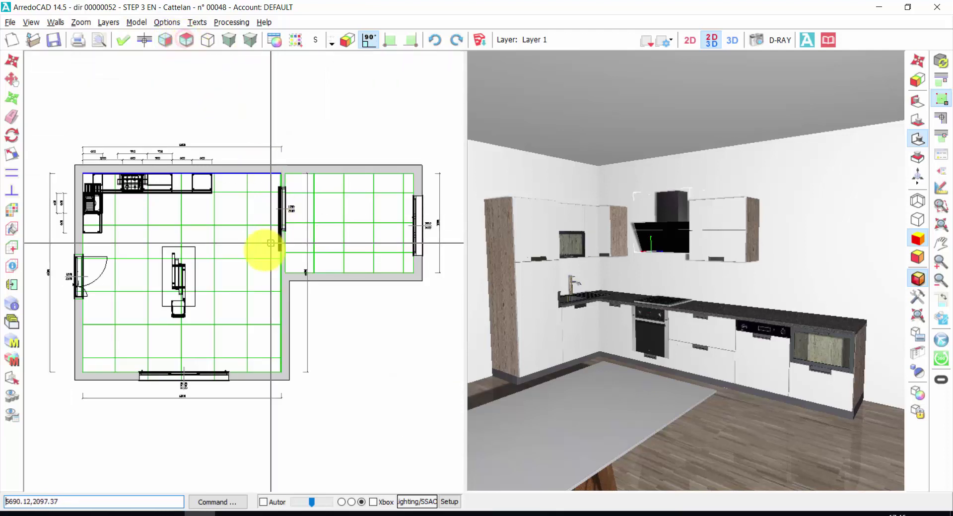
{"action": "scroll", "coordinate": [160, 329], "scroll_direction": "up", "scroll_amount": 3}
{"action": "right_click", "coordinate": [305, 238]}
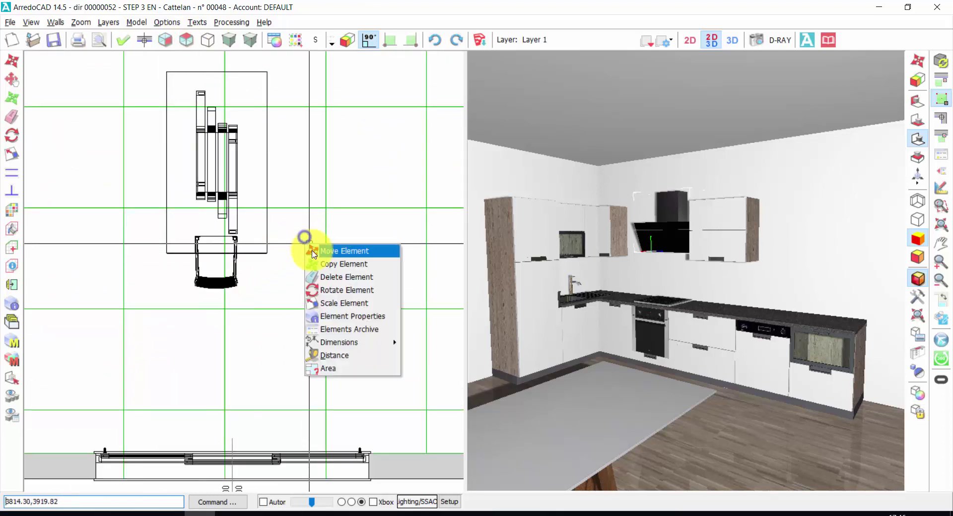
{"action": "left_click", "coordinate": [320, 264]}
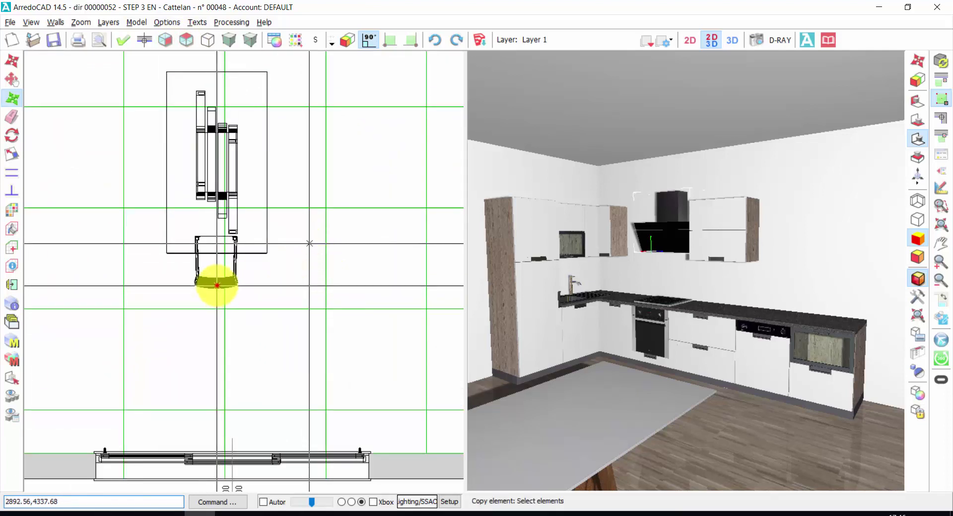
{"action": "left_click", "coordinate": [219, 284]}
{"action": "left_click", "coordinate": [216, 262]}
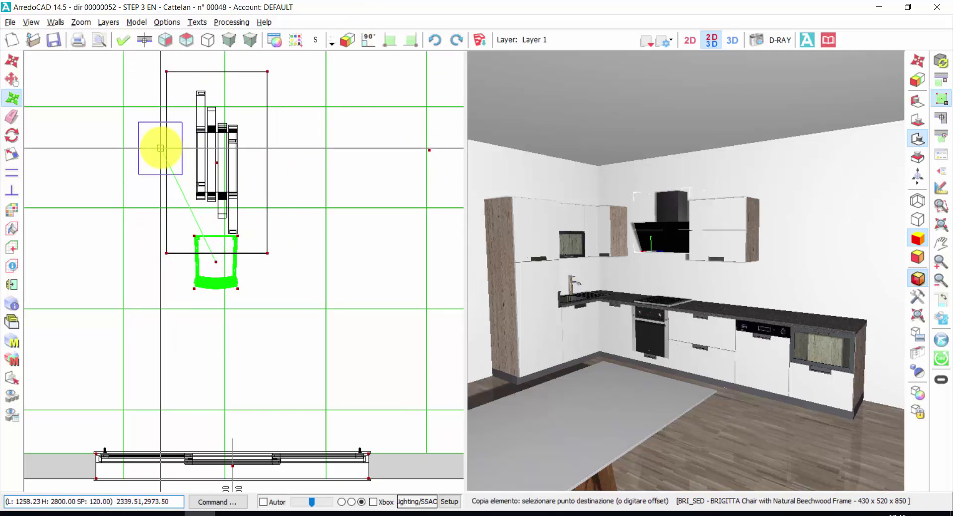
{"action": "left_click", "coordinate": [161, 147]}
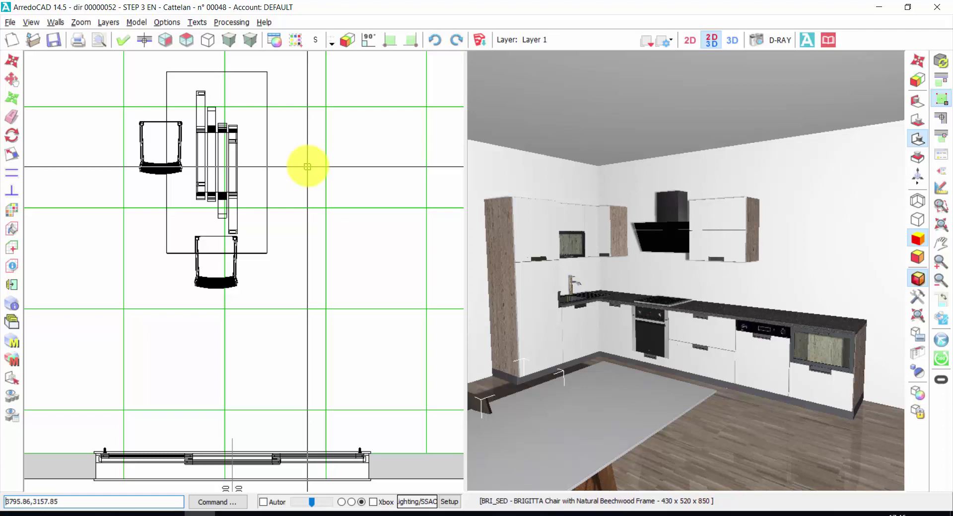
Rotate the copied Brigitta chair about its centre to 267° so it faces the table.
{"action": "scroll", "coordinate": [688, 270], "scroll_direction": "up", "scroll_amount": 3}
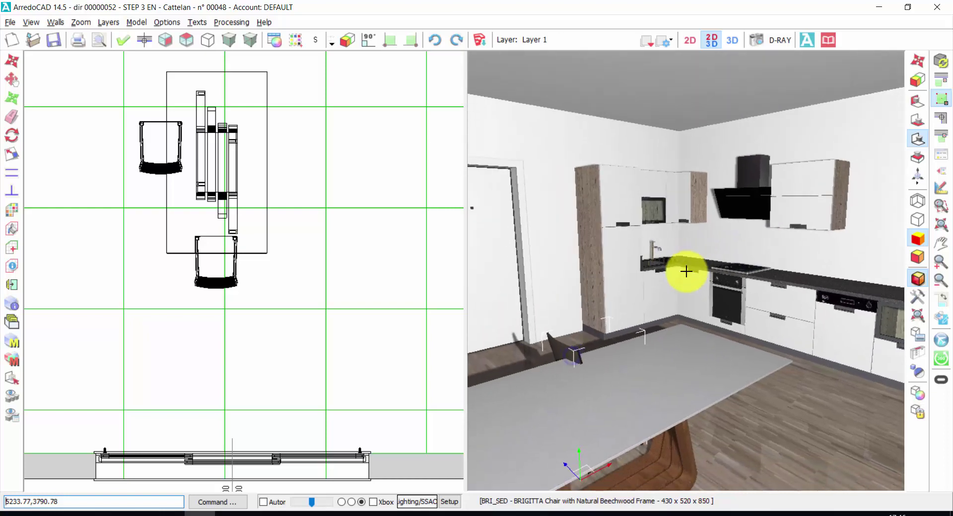
{"action": "scroll", "coordinate": [686, 271], "scroll_direction": "down", "scroll_amount": 5}
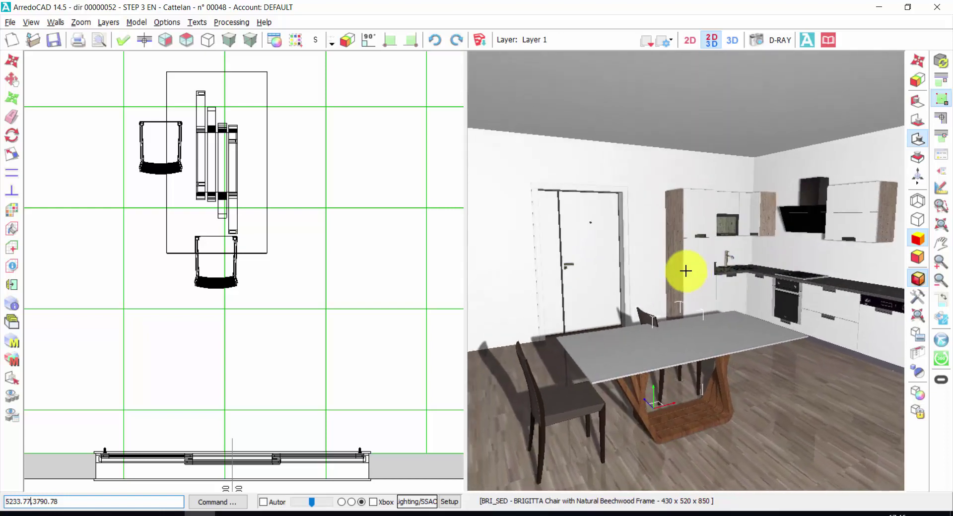
{"action": "scroll", "coordinate": [686, 271], "scroll_direction": "down", "scroll_amount": 1}
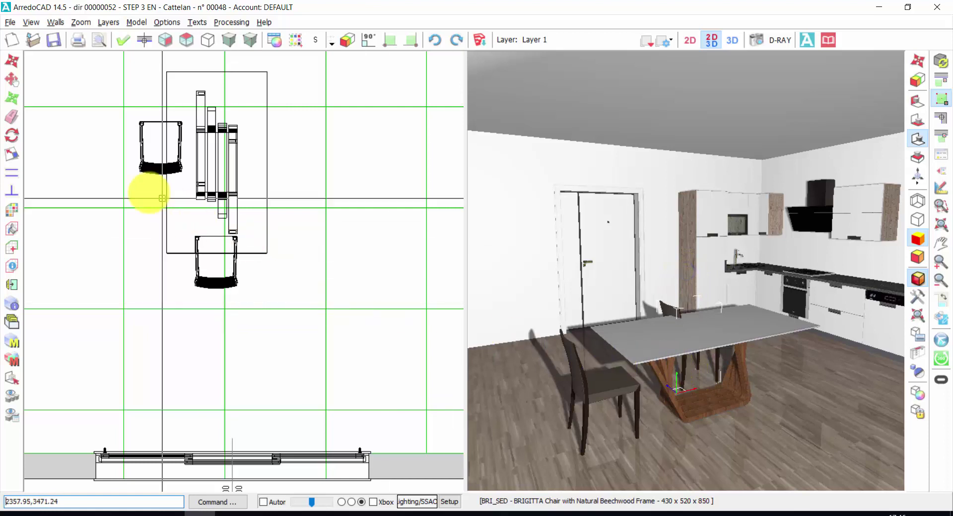
{"action": "scroll", "coordinate": [159, 271], "scroll_direction": "up", "scroll_amount": 3}
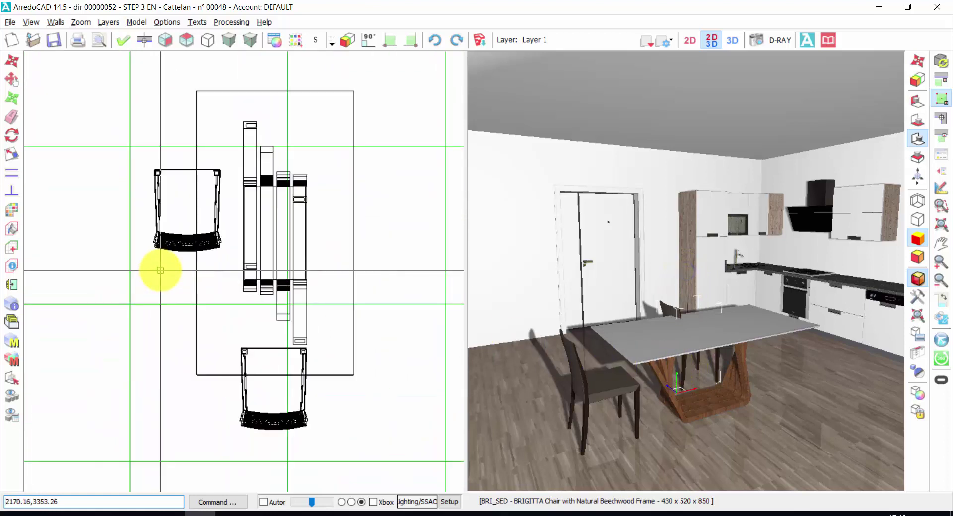
{"action": "left_click", "coordinate": [176, 244]}
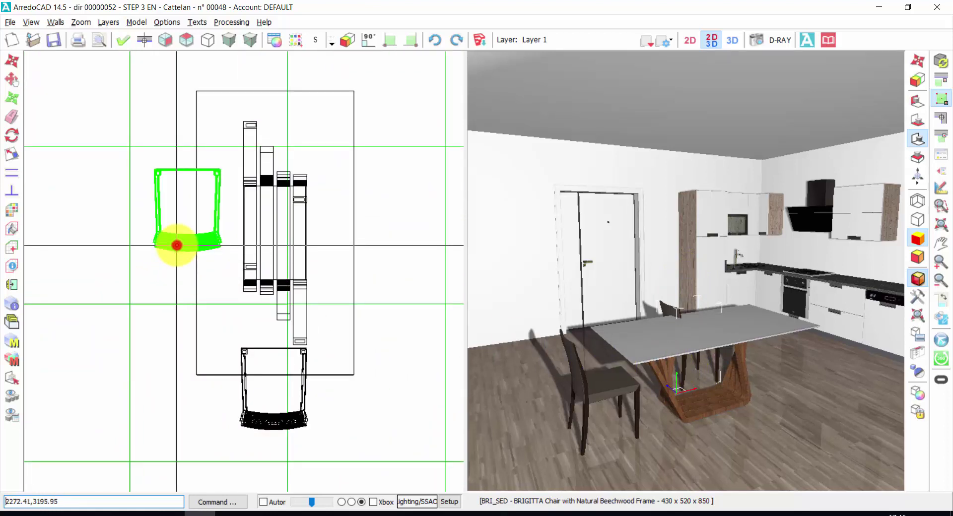
{"action": "left_click", "coordinate": [176, 244]}
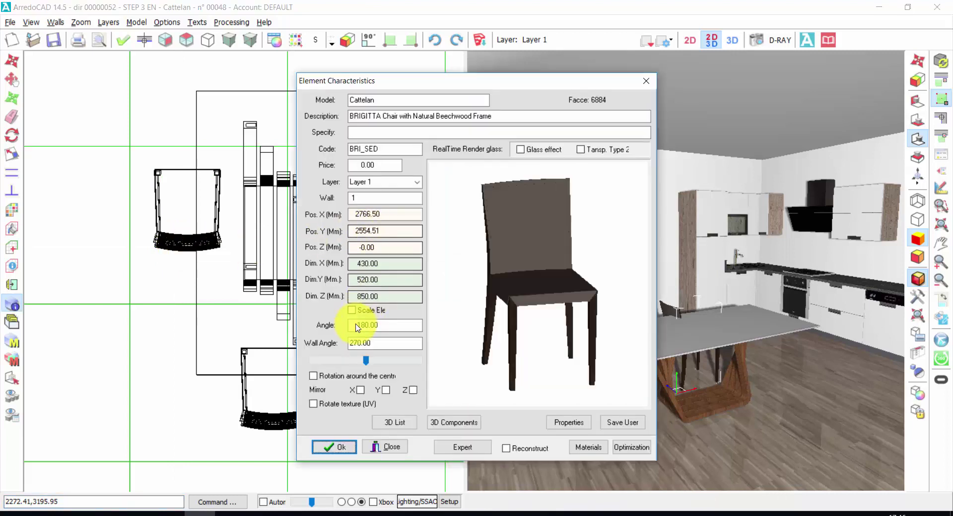
{"action": "left_click", "coordinate": [313, 378]}
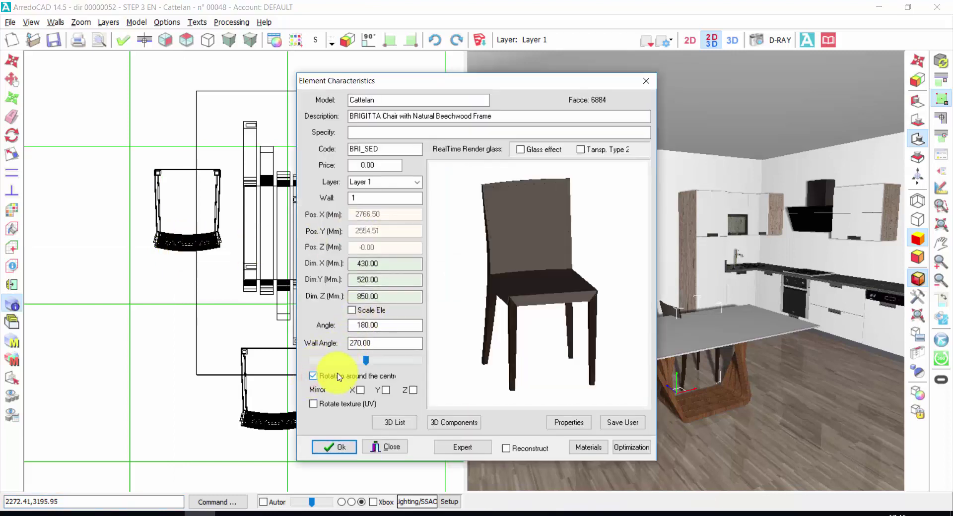
{"action": "left_click_drag", "start_coordinate": [367, 363], "coordinate": [390, 360]}
{"action": "left_click", "coordinate": [343, 449]}
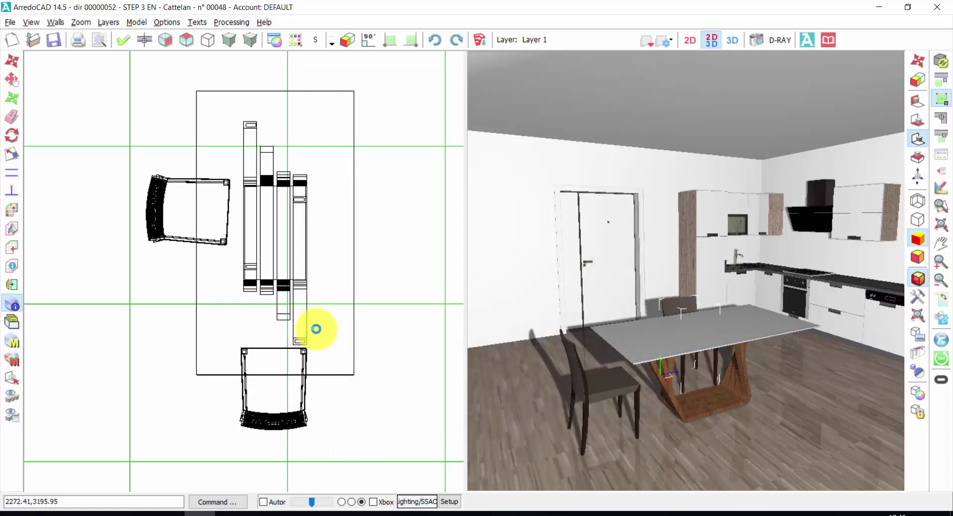
Rotate the DOMINO_1 table about its centre to an angle of 0°.
{"action": "scroll", "coordinate": [321, 320], "scroll_direction": "down", "scroll_amount": 2}
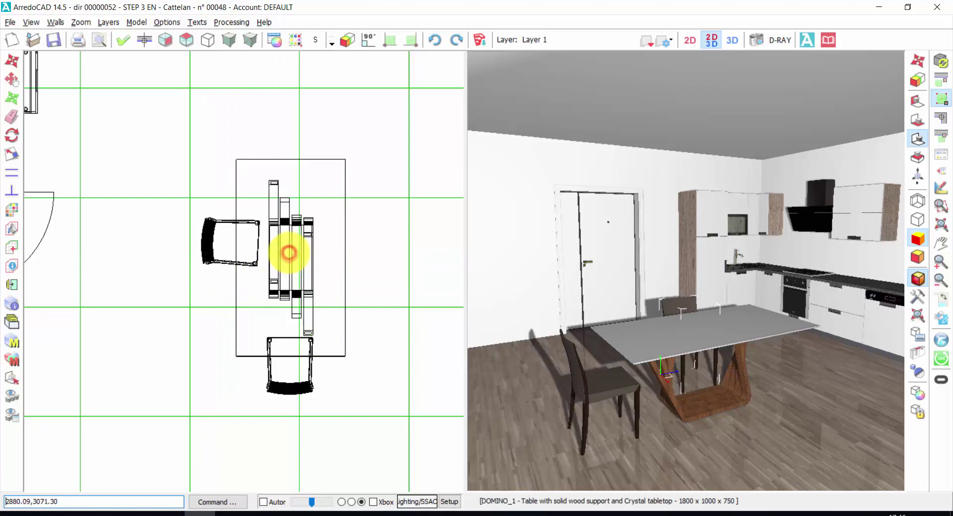
{"action": "double_click", "coordinate": [287, 256]}
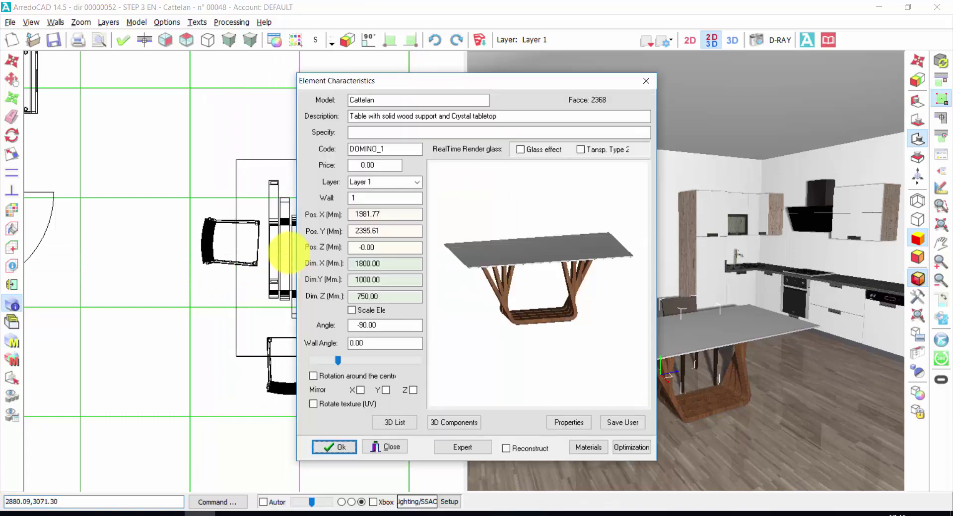
{"action": "left_click", "coordinate": [312, 376]}
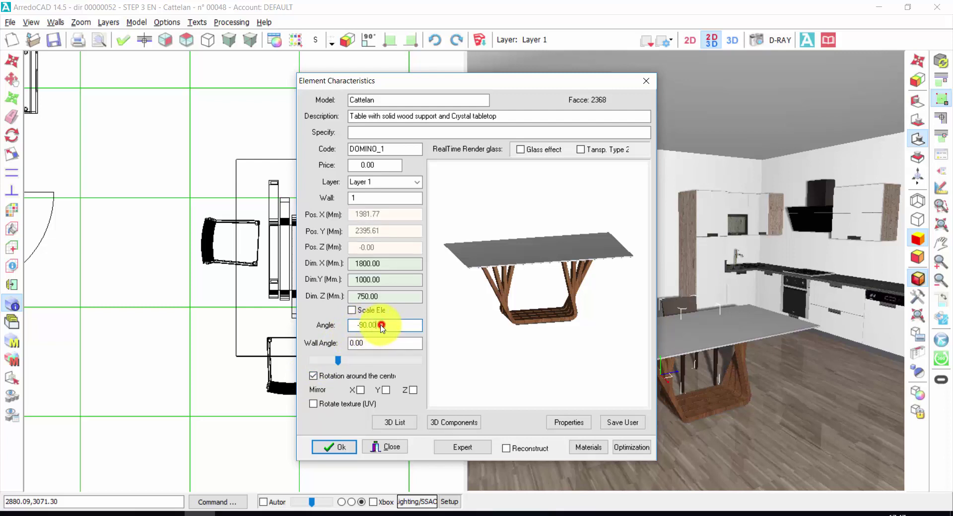
{"action": "type", "text": "0"}
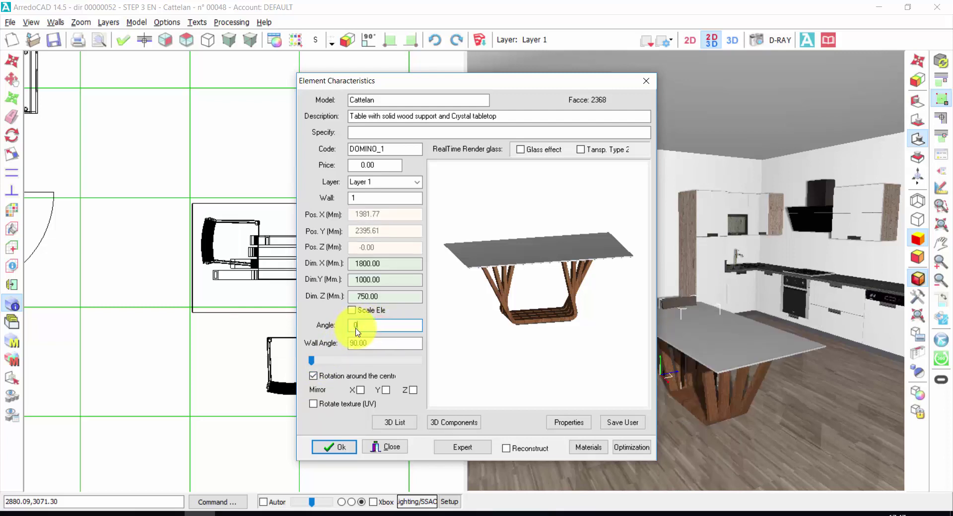
{"action": "left_click", "coordinate": [338, 448]}
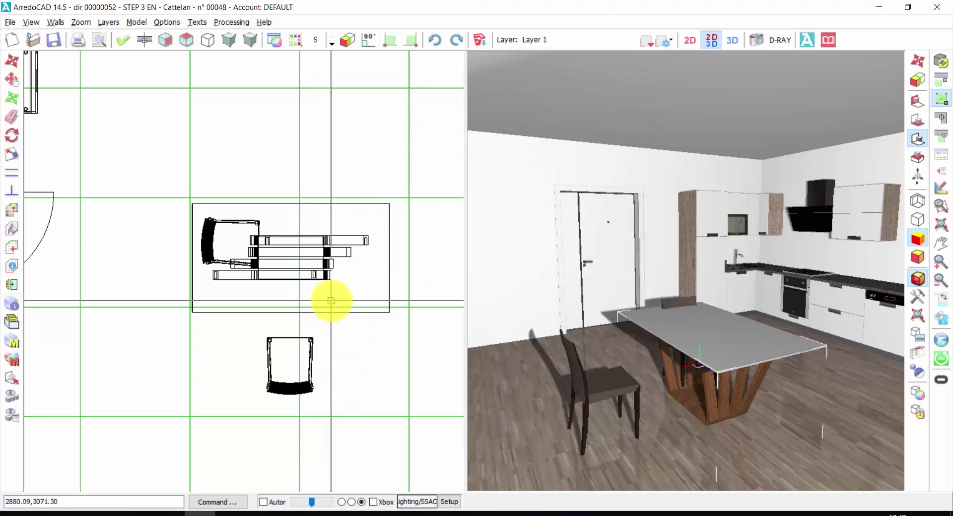
{"action": "scroll", "coordinate": [333, 316], "scroll_direction": "down", "scroll_amount": 4}
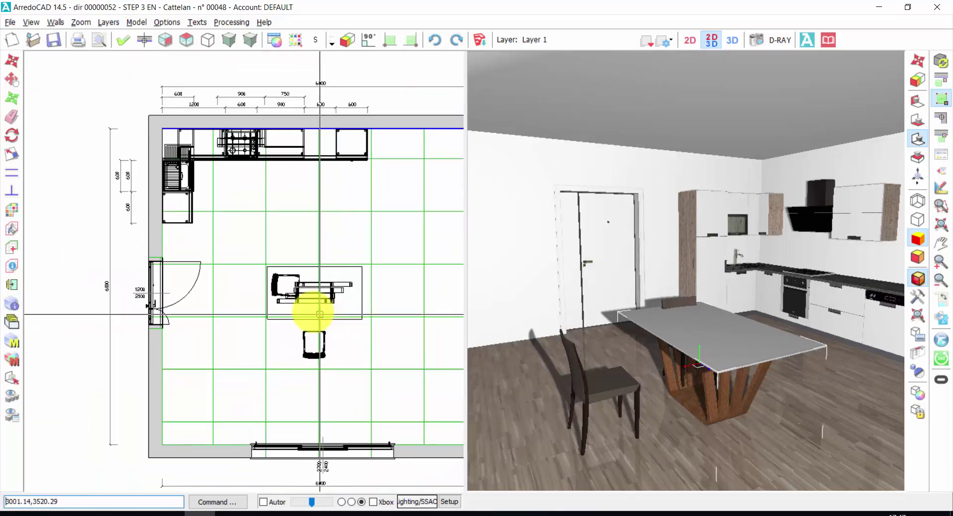
Move one chair to the table's left end and the other against its lower long side.
{"action": "right_click", "coordinate": [272, 281]}
{"action": "left_click", "coordinate": [300, 296]}
{"action": "left_click", "coordinate": [271, 287]}
{"action": "left_click", "coordinate": [275, 284]}
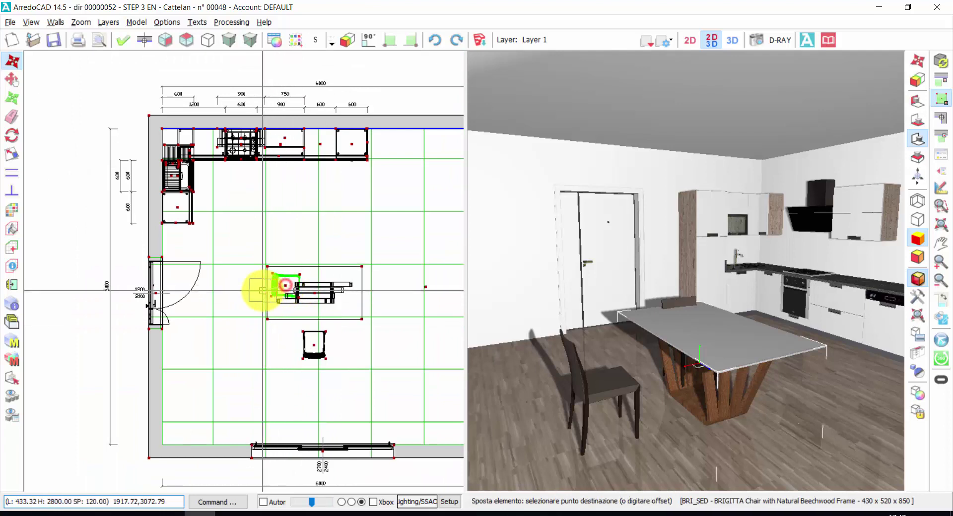
{"action": "left_click", "coordinate": [261, 290]}
{"action": "left_click", "coordinate": [314, 345]}
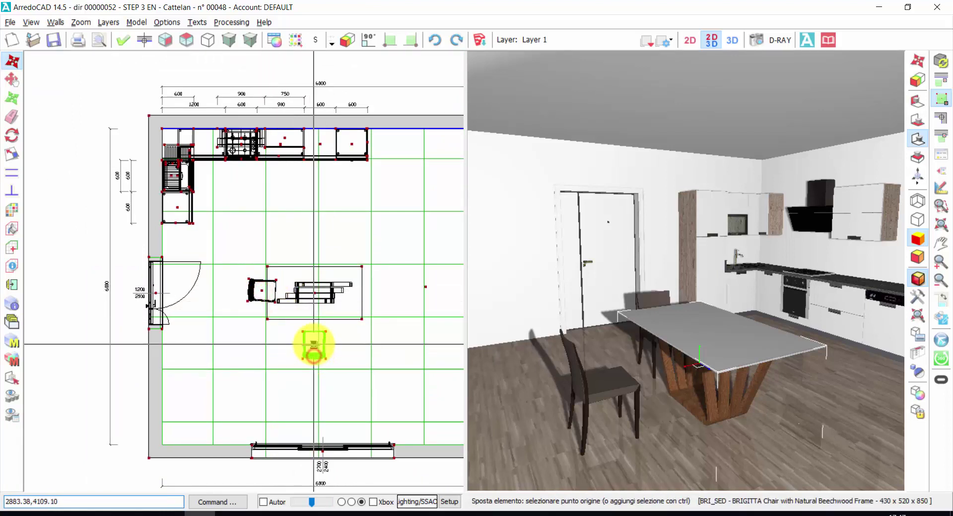
{"action": "left_click", "coordinate": [314, 344]}
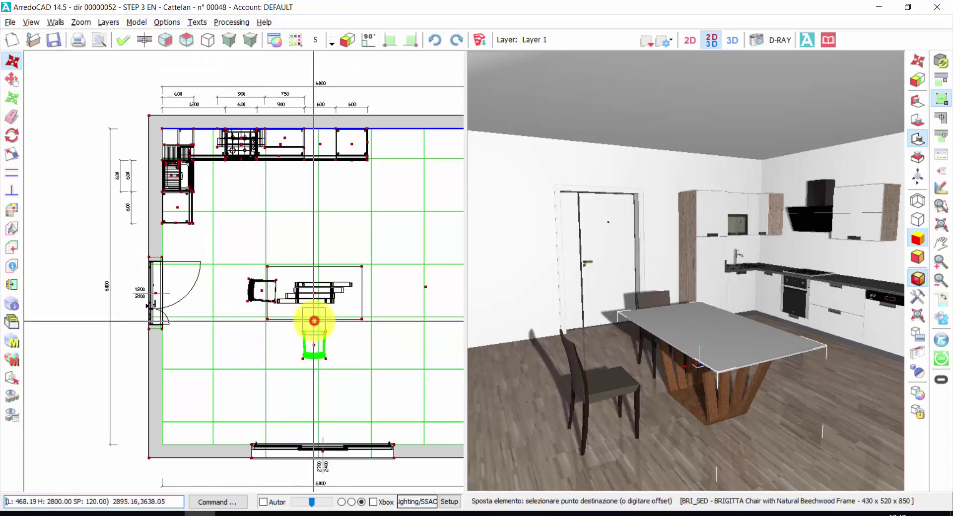
{"action": "left_click", "coordinate": [328, 321]}
{"action": "right_click", "coordinate": [388, 316]}
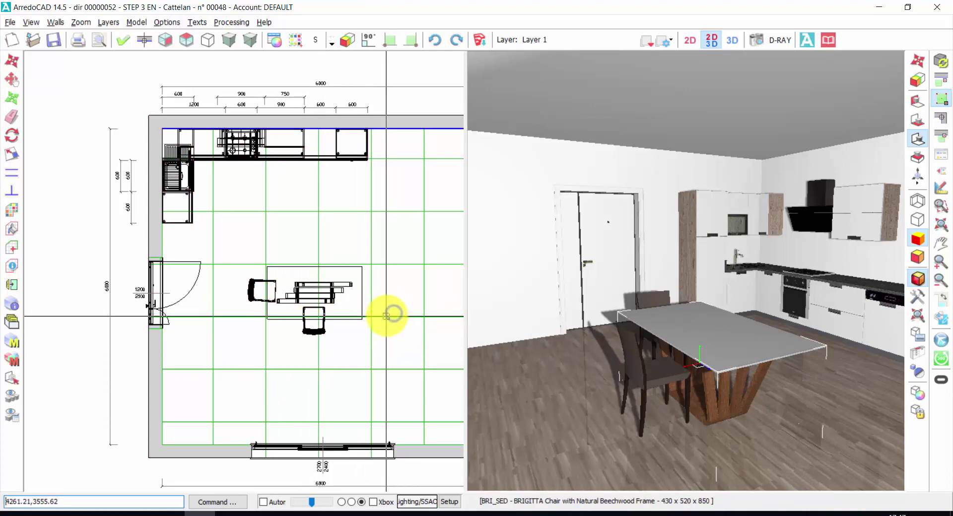